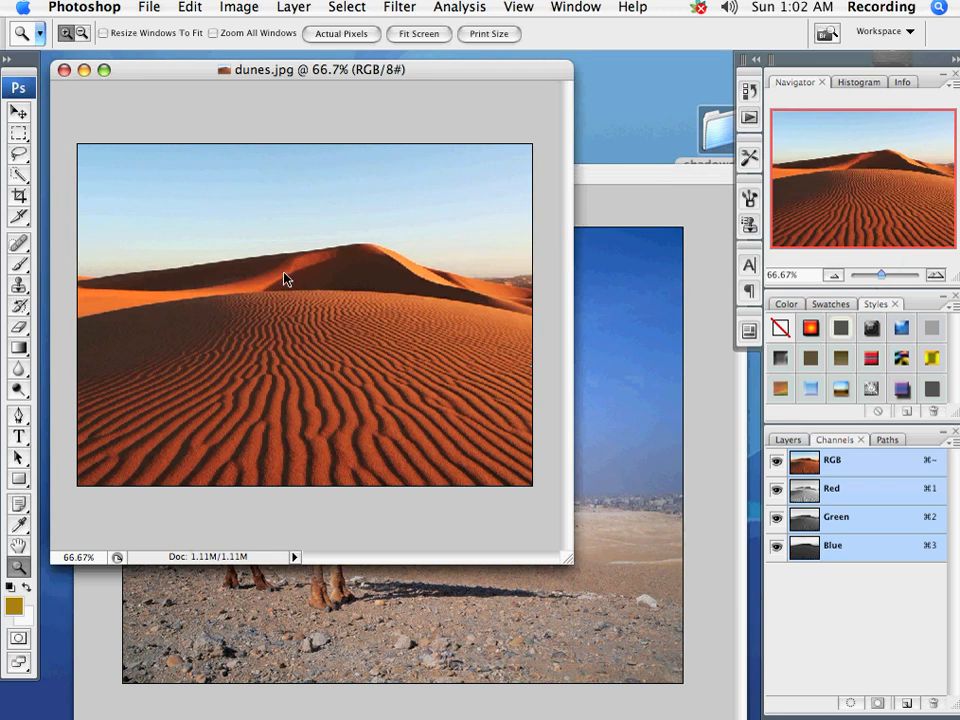
Step: Examine the camel photo camel.psd up close and its Alpha 1 mask, returning to the full RGB image
{"action": "left_click_drag", "start_coordinate": [624, 178], "coordinate": [596, 81]}
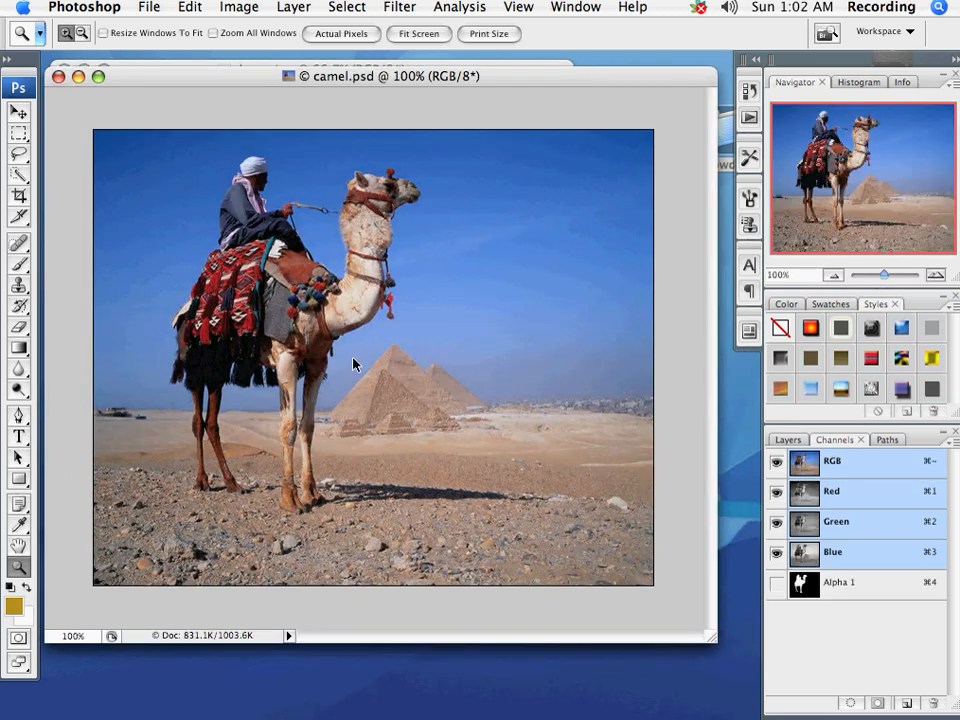
{"action": "left_click_drag", "start_coordinate": [330, 232], "coordinate": [422, 360]}
{"action": "scroll", "coordinate": [367, 395], "scroll_direction": "left", "scroll_amount": 10}
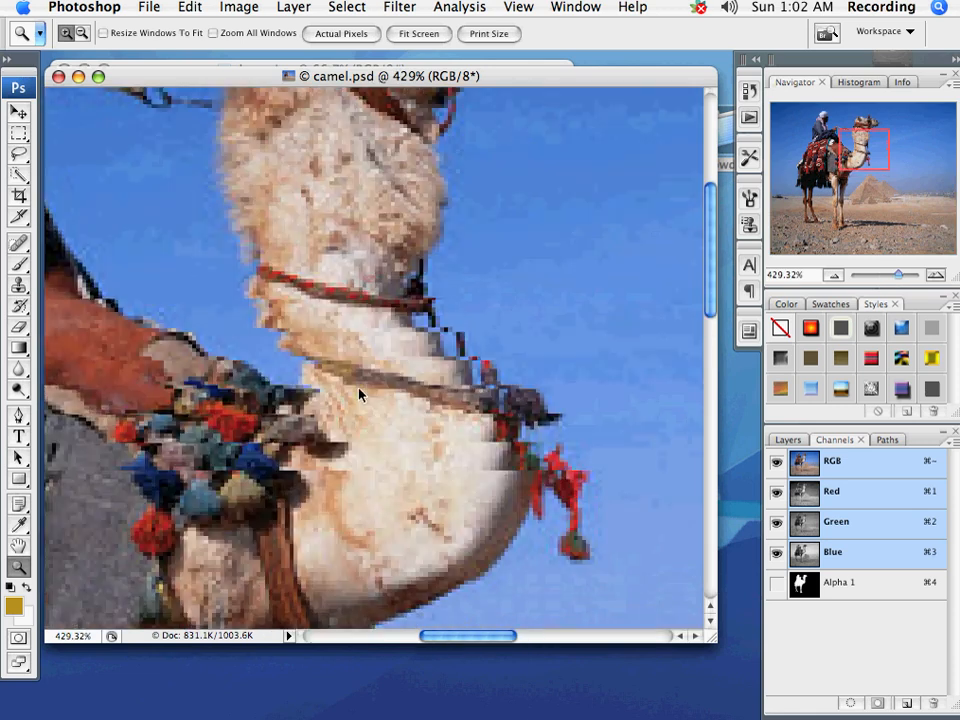
{"action": "scroll", "coordinate": [355, 395], "scroll_direction": "left", "scroll_amount": 3}
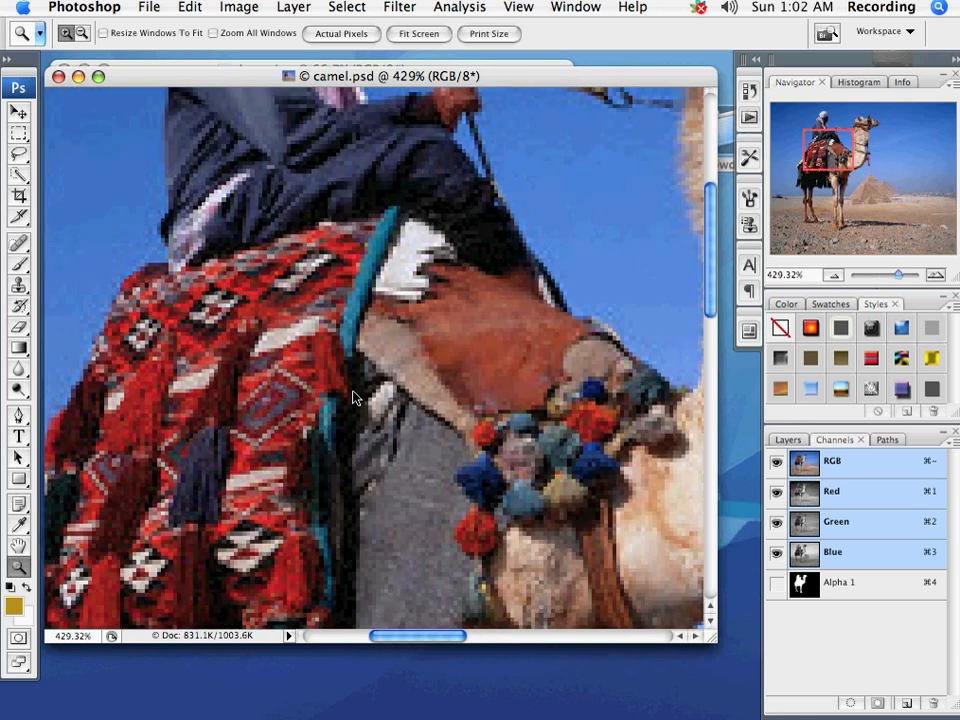
{"action": "key", "text": "super+0"}
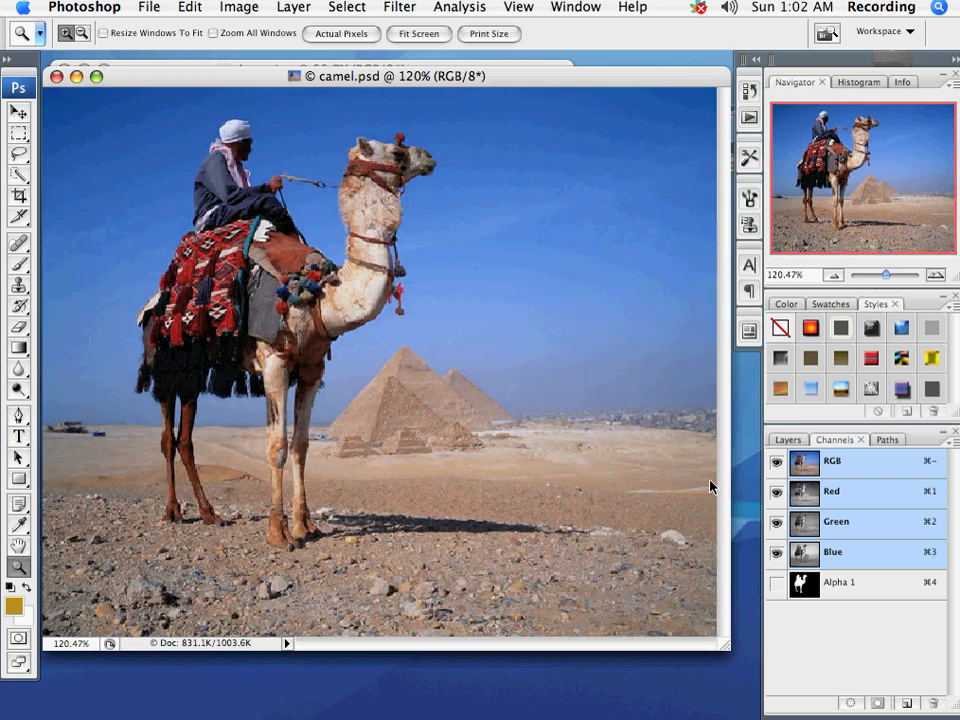
{"action": "left_click", "coordinate": [800, 580]}
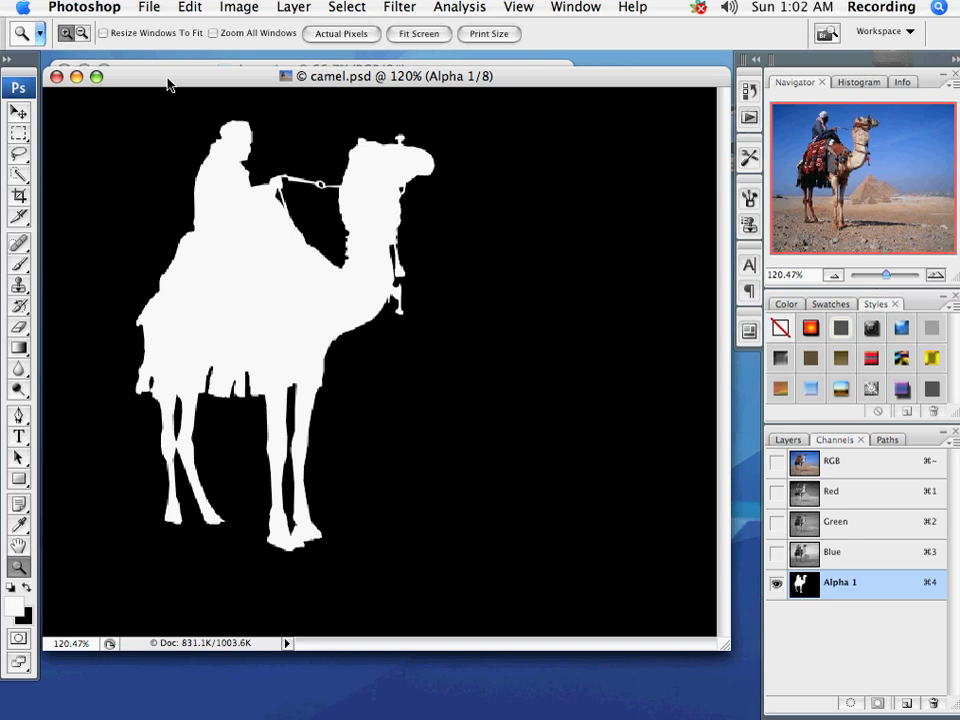
{"action": "left_click_drag", "start_coordinate": [167, 78], "coordinate": [172, 75]}
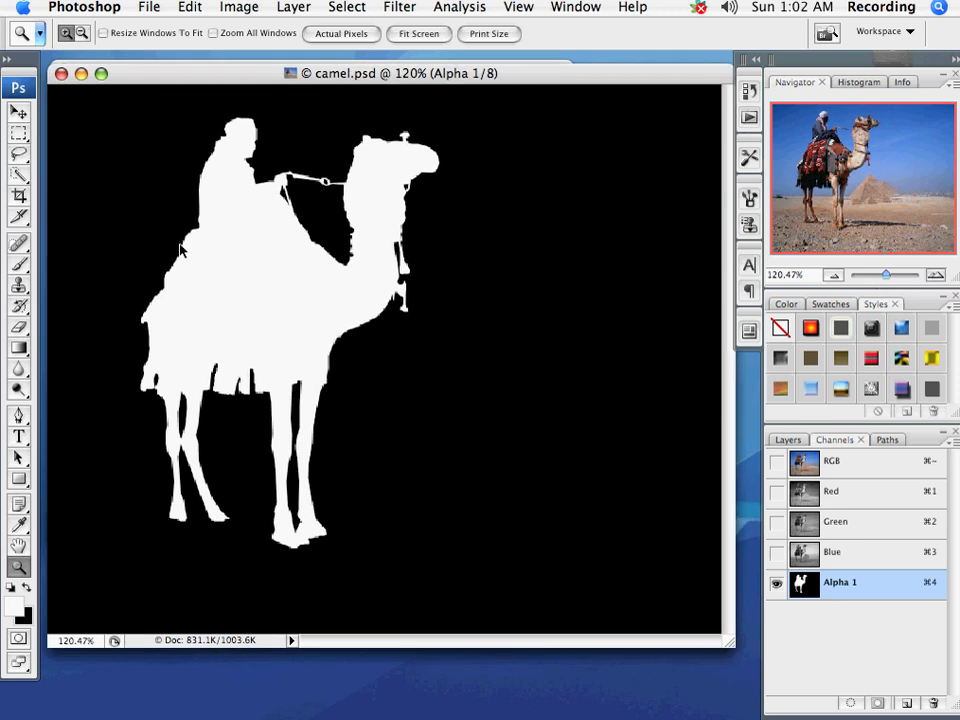
{"action": "left_click", "coordinate": [878, 462]}
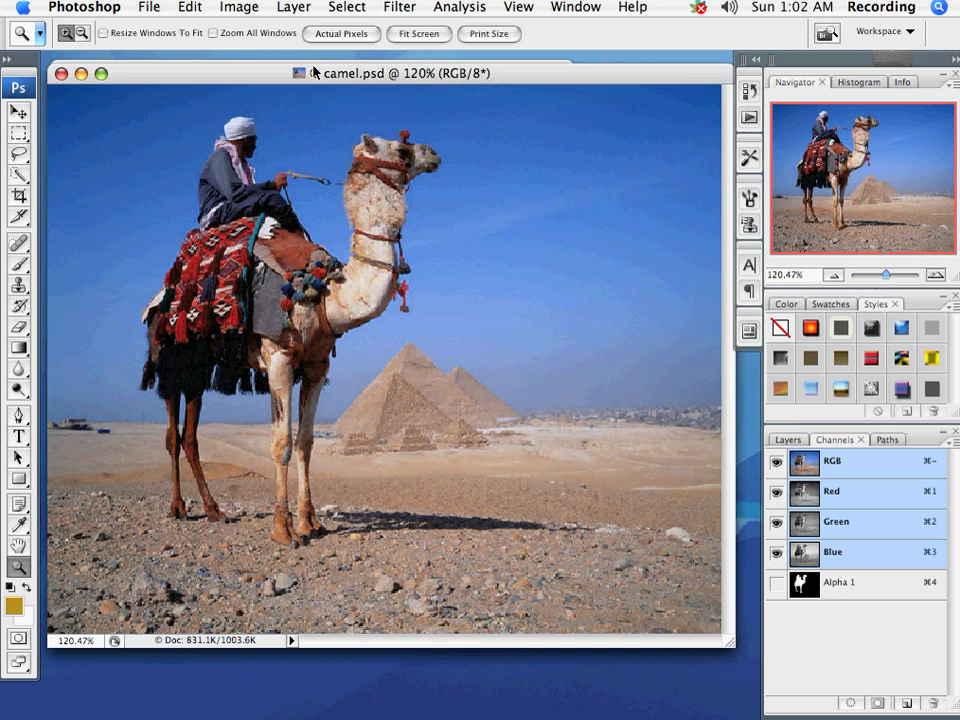
Step: Load the Alpha 1 channel of camel.psd as a new selection and copy the selected camel and rider into dunes.jpg
{"action": "left_click", "coordinate": [368, 9]}
{"action": "left_click", "coordinate": [396, 332]}
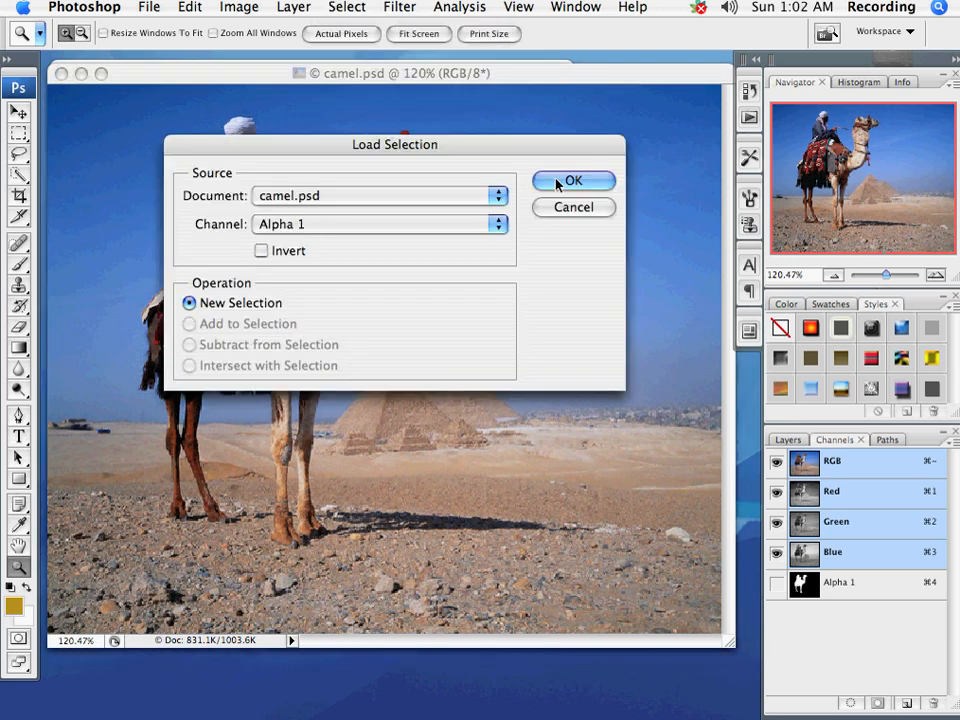
{"action": "left_click", "coordinate": [572, 186]}
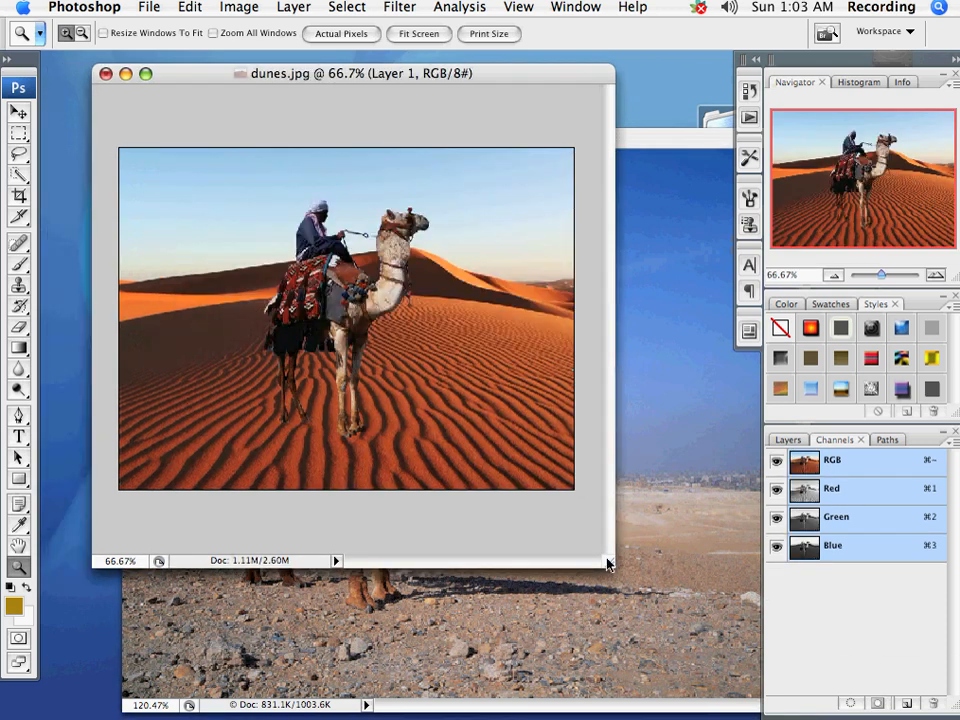
Step: Move the camel to the right side of the dunes image and scale it proportionally to 76.8%
{"action": "left_click_drag", "start_coordinate": [607, 559], "coordinate": [697, 668]}
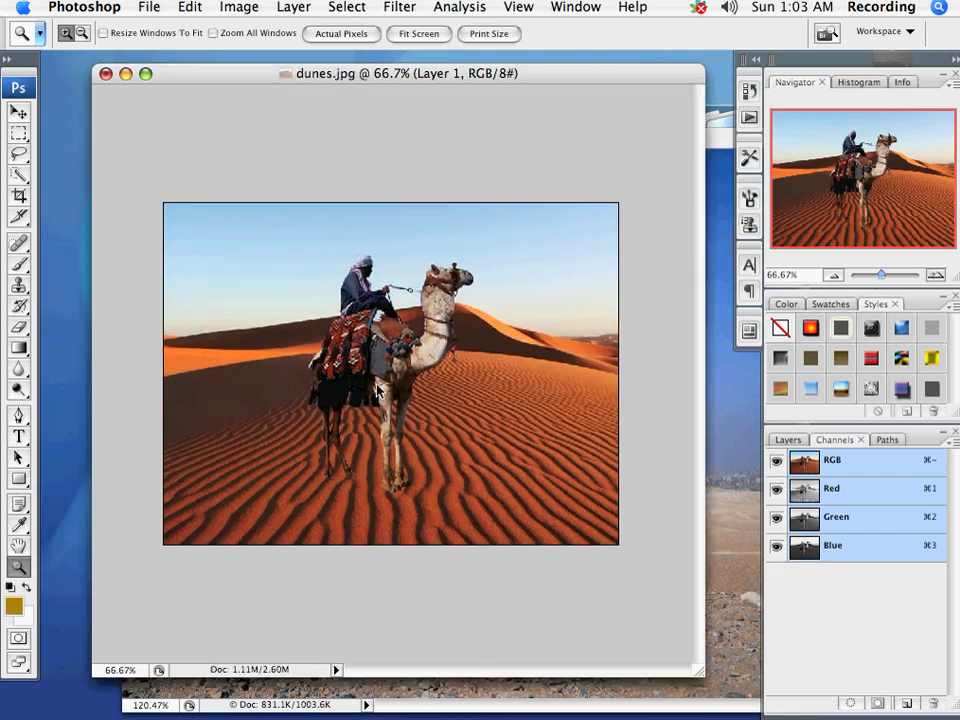
{"action": "left_click", "coordinate": [18, 114]}
{"action": "left_click_drag", "start_coordinate": [348, 366], "coordinate": [481, 313]}
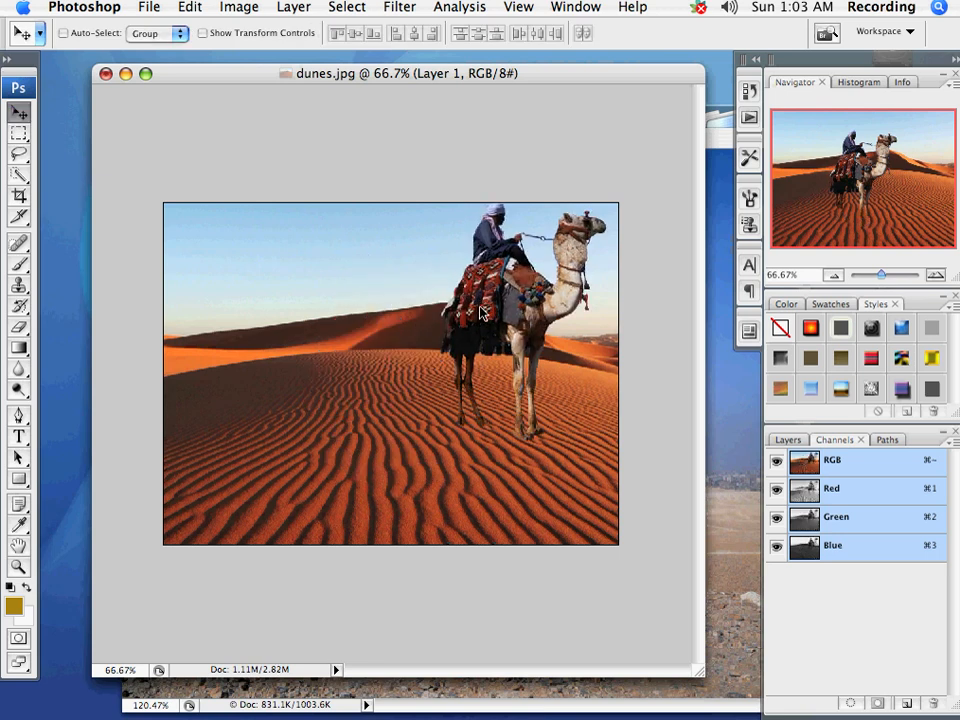
{"action": "key", "text": "ctrl+t"}
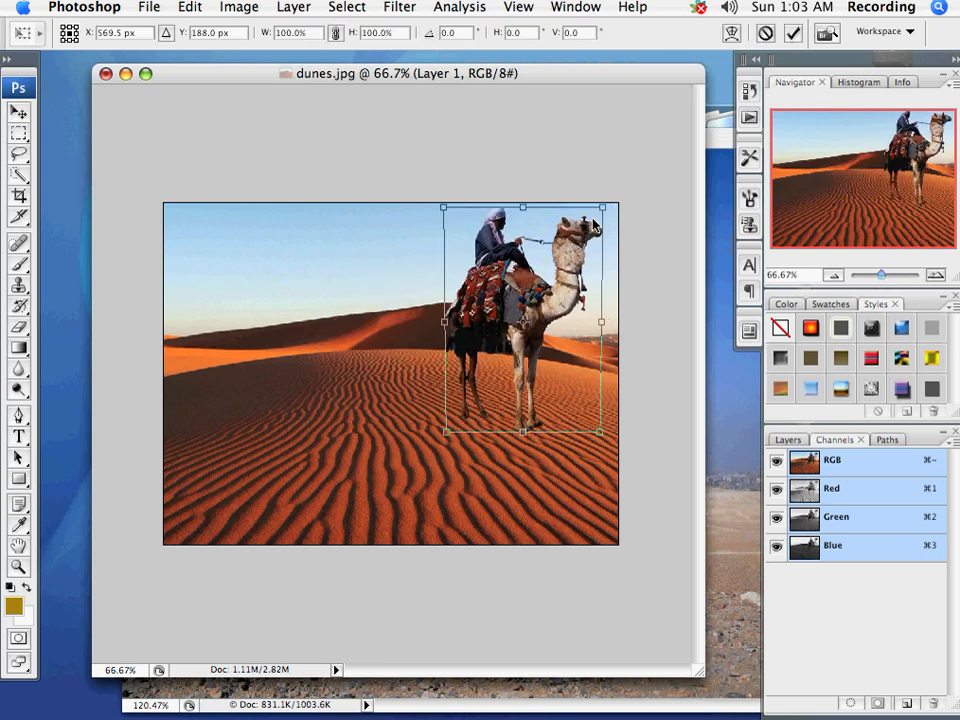
{"action": "left_click_drag", "start_coordinate": [594, 220], "coordinate": [560, 266]}
{"action": "left_click_drag", "start_coordinate": [502, 313], "coordinate": [494, 327]}
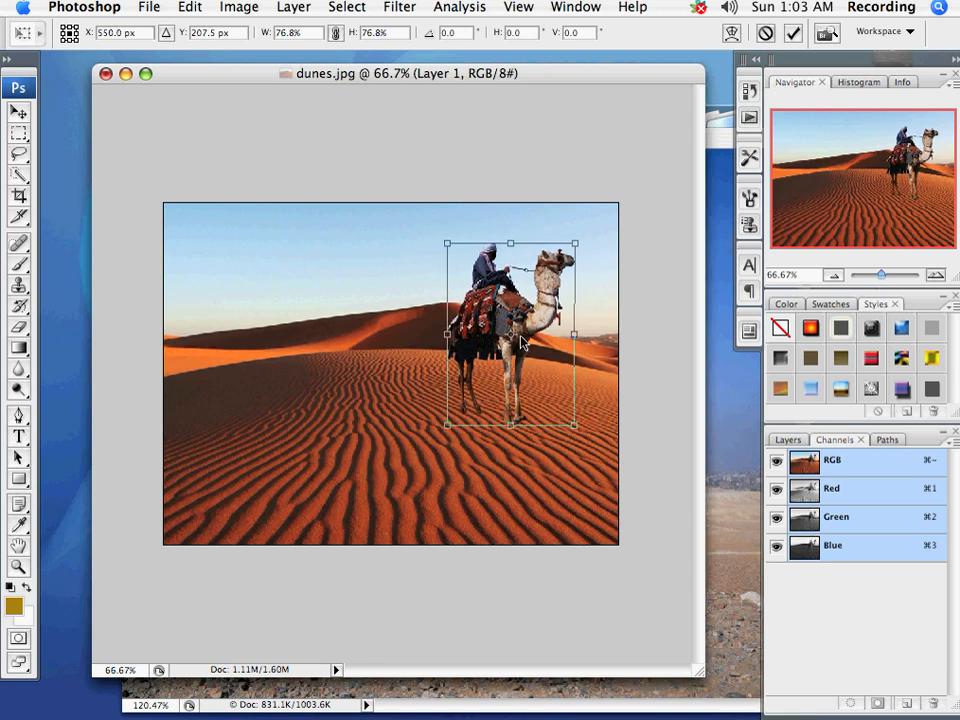
{"action": "key", "text": "Return"}
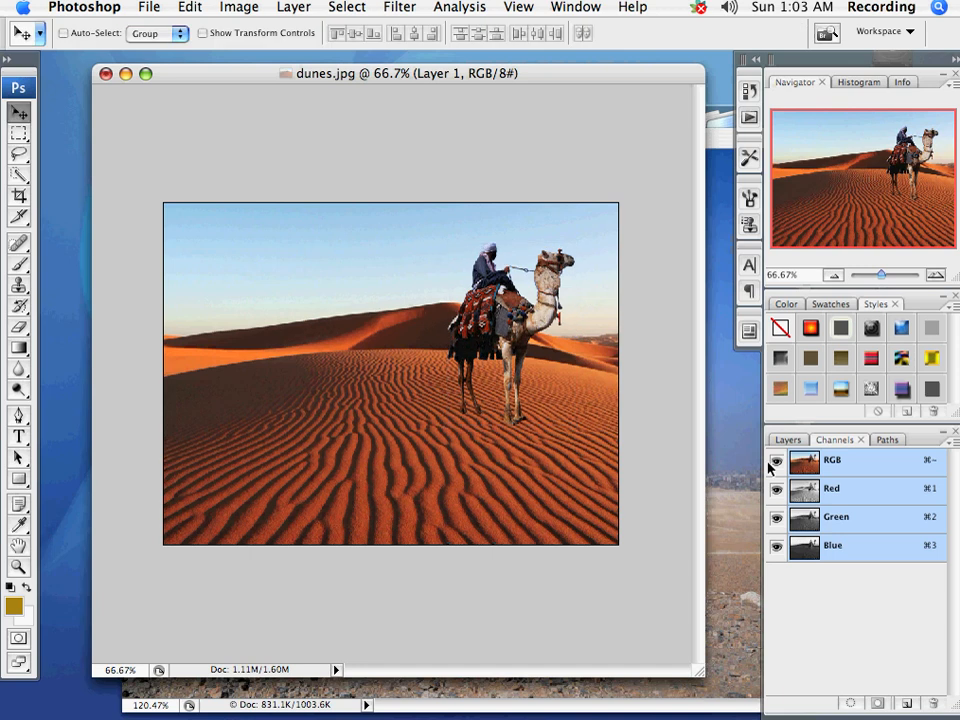
Step: Draw a freehand elongated selection on the sand around the camel's feet
{"action": "left_click", "coordinate": [788, 440]}
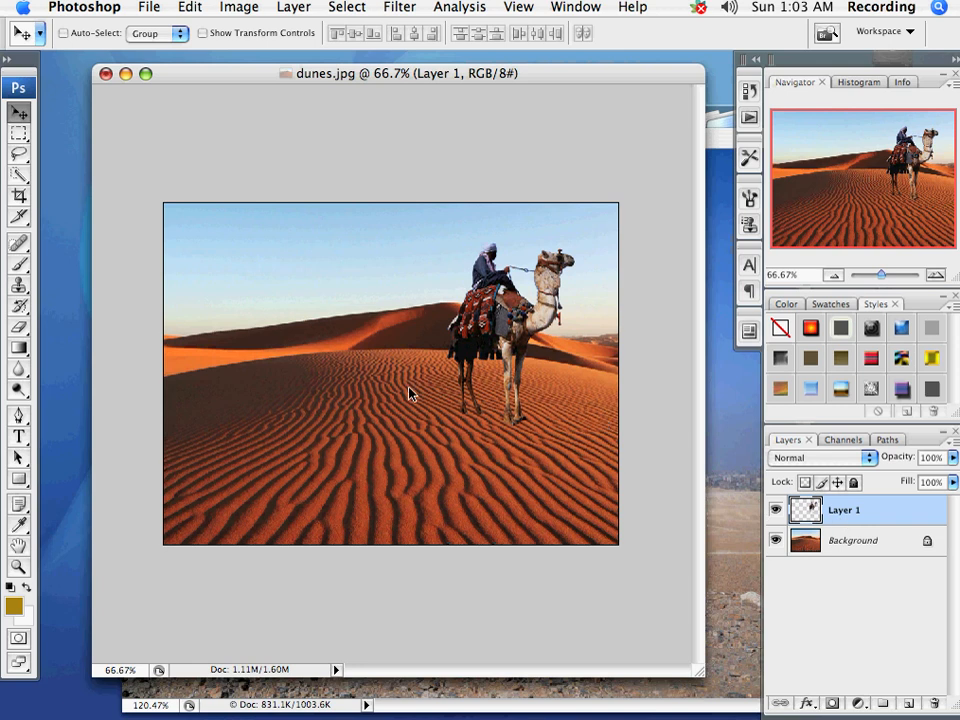
{"action": "left_click", "coordinate": [18, 566]}
{"action": "left_click_drag", "start_coordinate": [385, 225], "coordinate": [606, 422]}
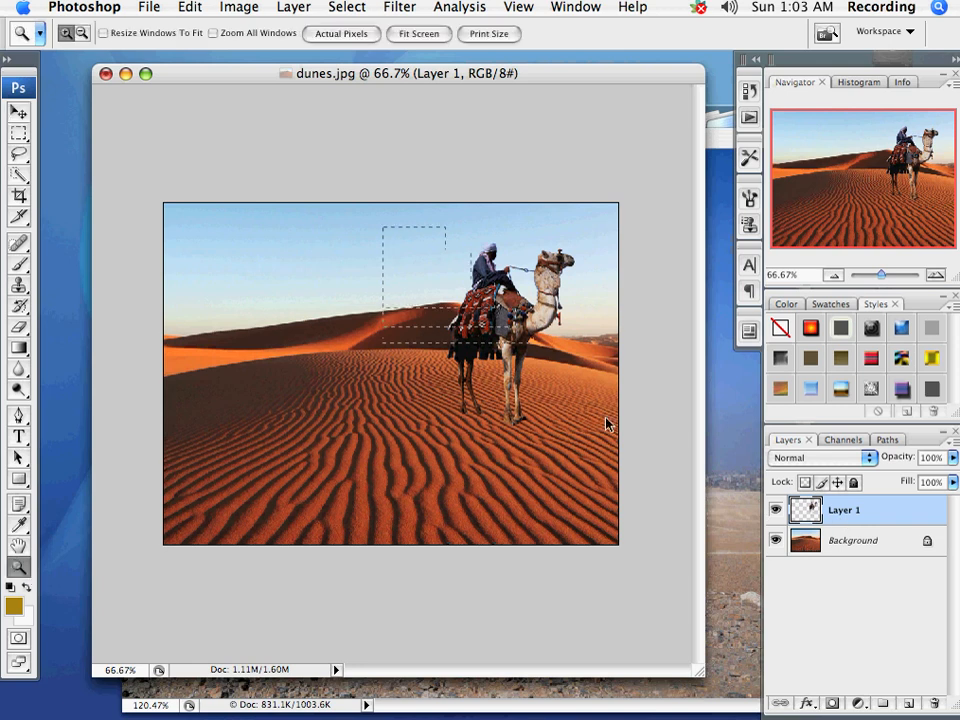
{"action": "left_click", "coordinate": [18, 154]}
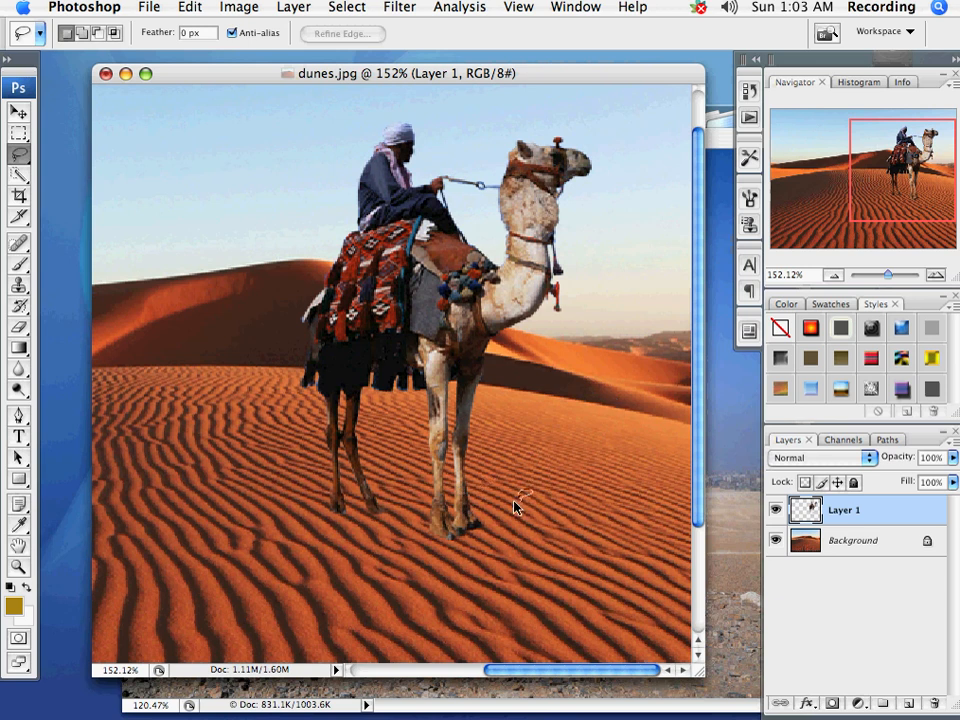
{"action": "mouse_move", "coordinate": [515, 505]}
{"action": "left_mouse_down"}
{"action": "mouse_move", "coordinate": [334, 482]}
{"action": "mouse_move", "coordinate": [297, 528]}
{"action": "mouse_move", "coordinate": [516, 568]}
{"action": "mouse_move", "coordinate": [426, 553]}
{"action": "mouse_move", "coordinate": [401, 570]}
{"action": "left_mouse_up"}
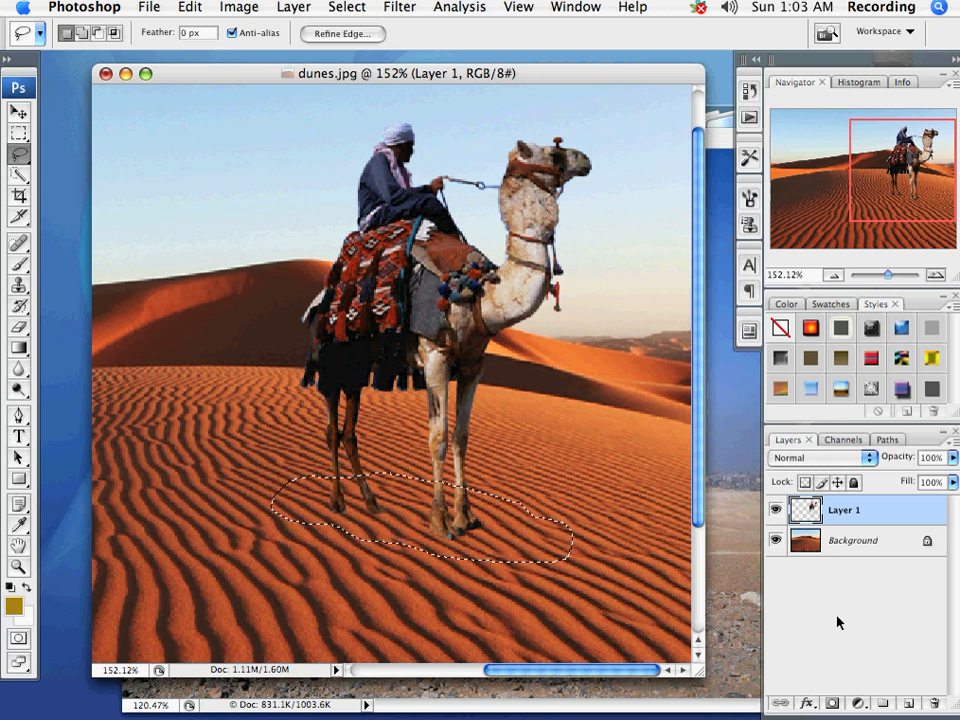
Step: Add a new layer beneath the camel layer, fill the freehand selection with black and deselect it
{"action": "left_click", "coordinate": [910, 704]}
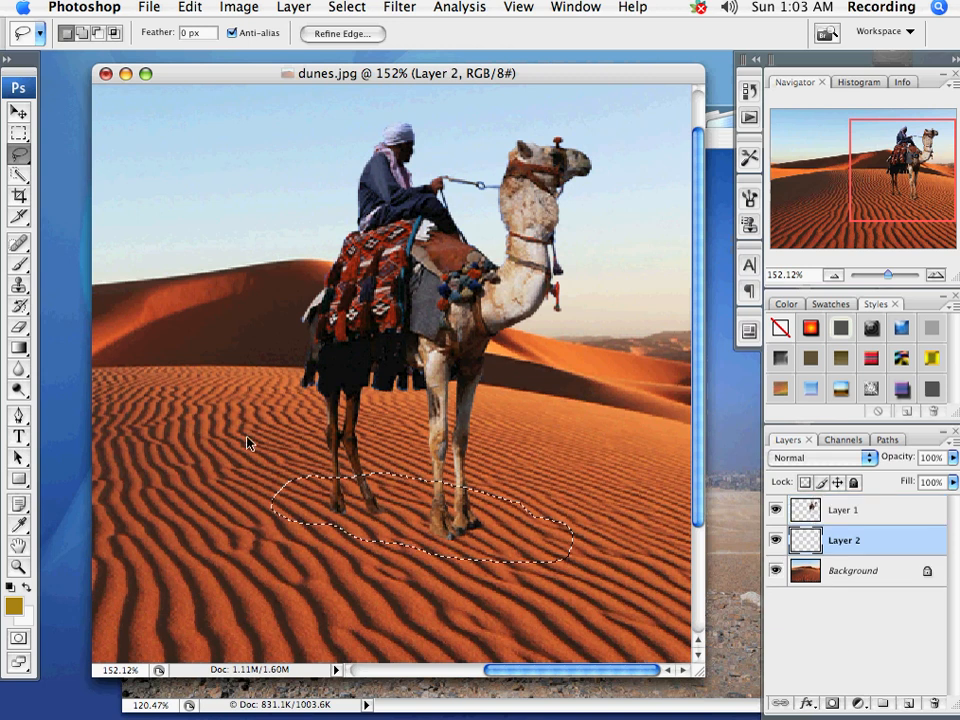
{"action": "key", "text": "d"}
{"action": "key", "text": "alt+BackSpace"}
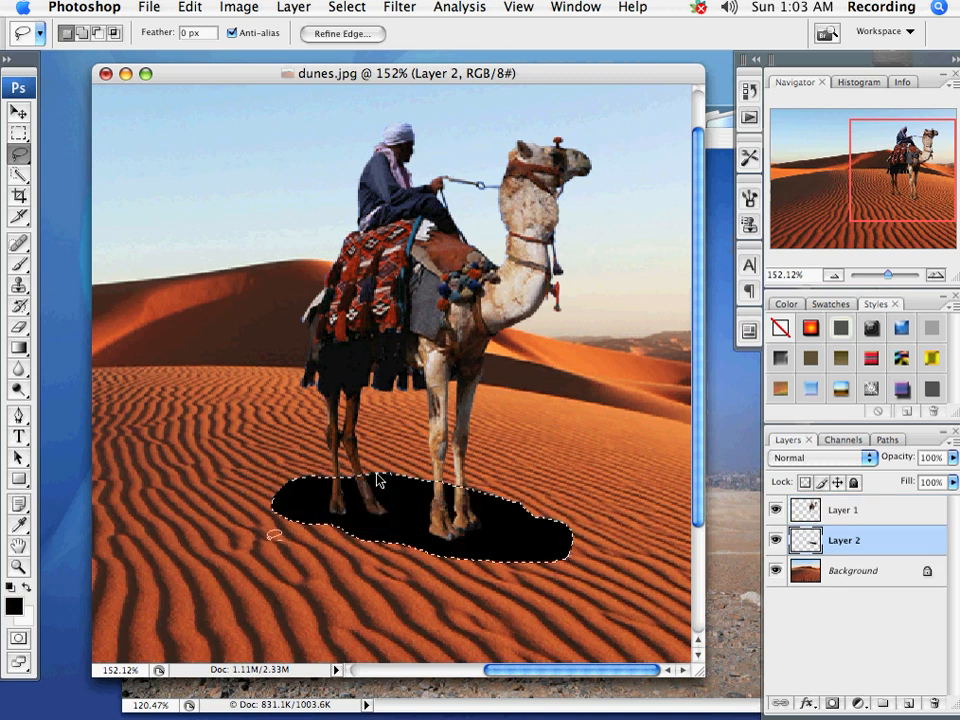
{"action": "key", "text": "super+d"}
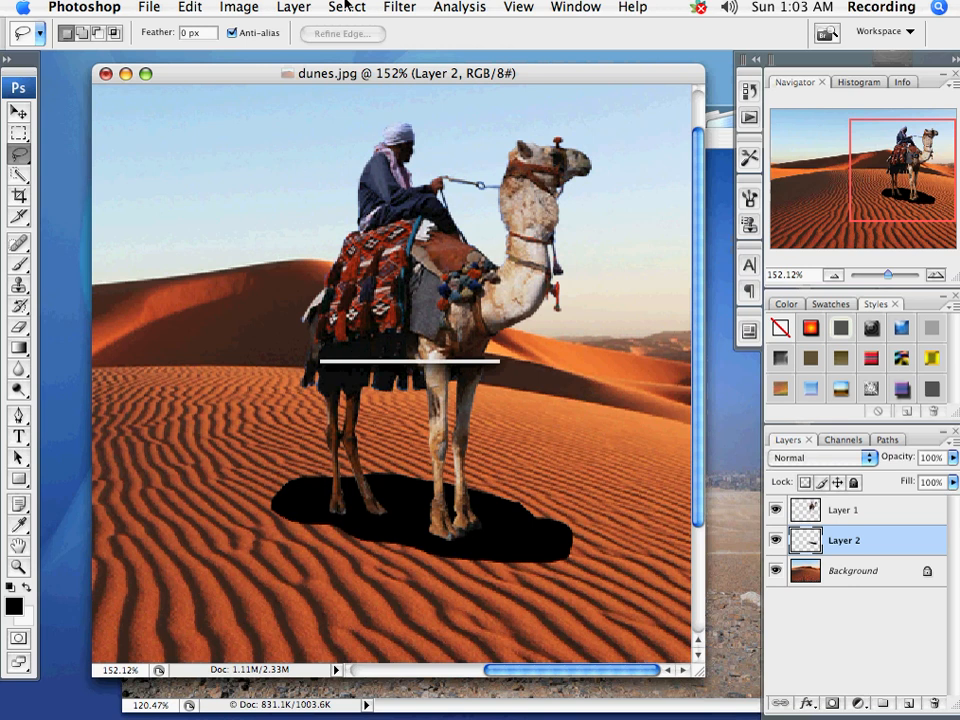
Step: Apply a Gaussian Blur with a 9.5-pixel radius to the black shadow layer and lower its opacity to 52%
{"action": "left_click", "coordinate": [347, 7]}
{"action": "mouse_move", "coordinate": [420, 207]}
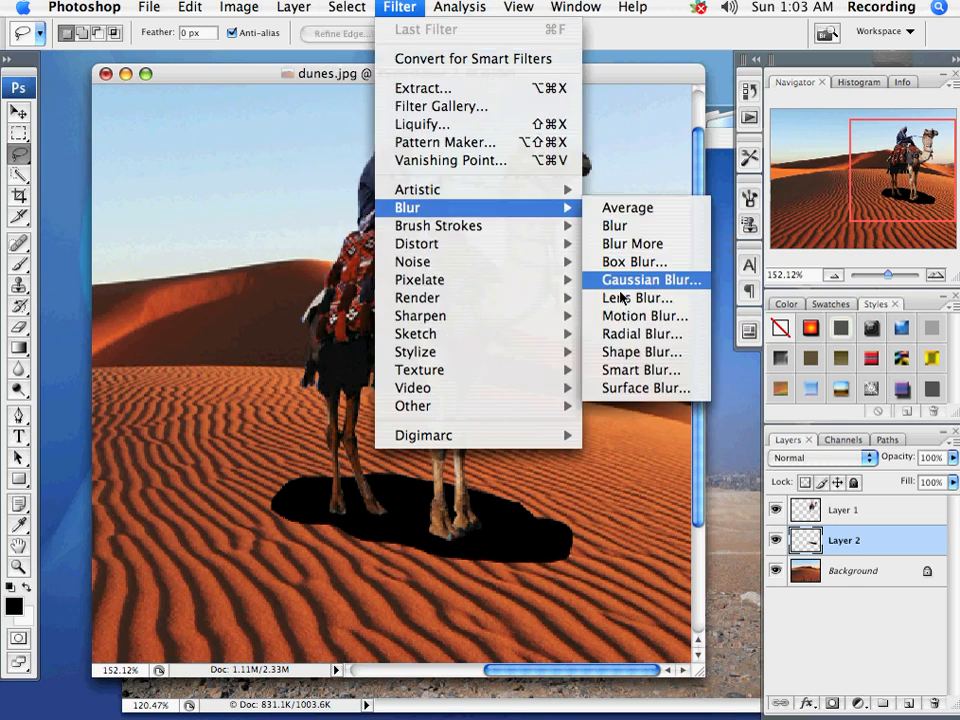
{"action": "left_click", "coordinate": [625, 281]}
{"action": "mouse_move", "coordinate": [718, 547]}
{"action": "left_mouse_down"}
{"action": "mouse_move", "coordinate": [740, 547]}
{"action": "mouse_move", "coordinate": [723, 547]}
{"action": "left_mouse_up"}
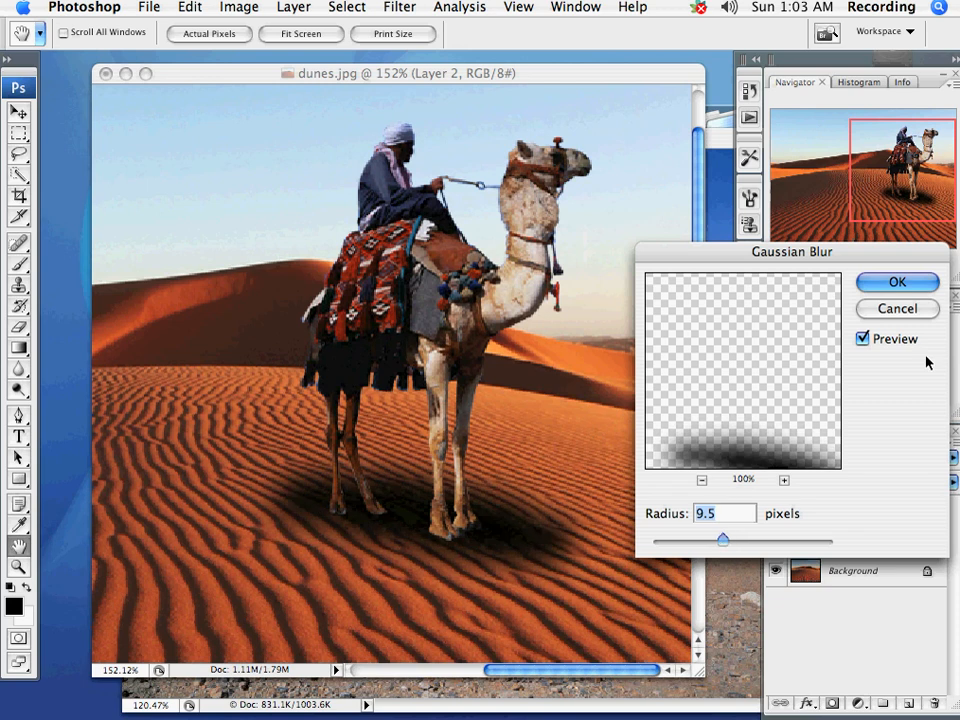
{"action": "left_click", "coordinate": [885, 281]}
{"action": "key", "text": "l"}
{"action": "left_click", "coordinate": [953, 457]}
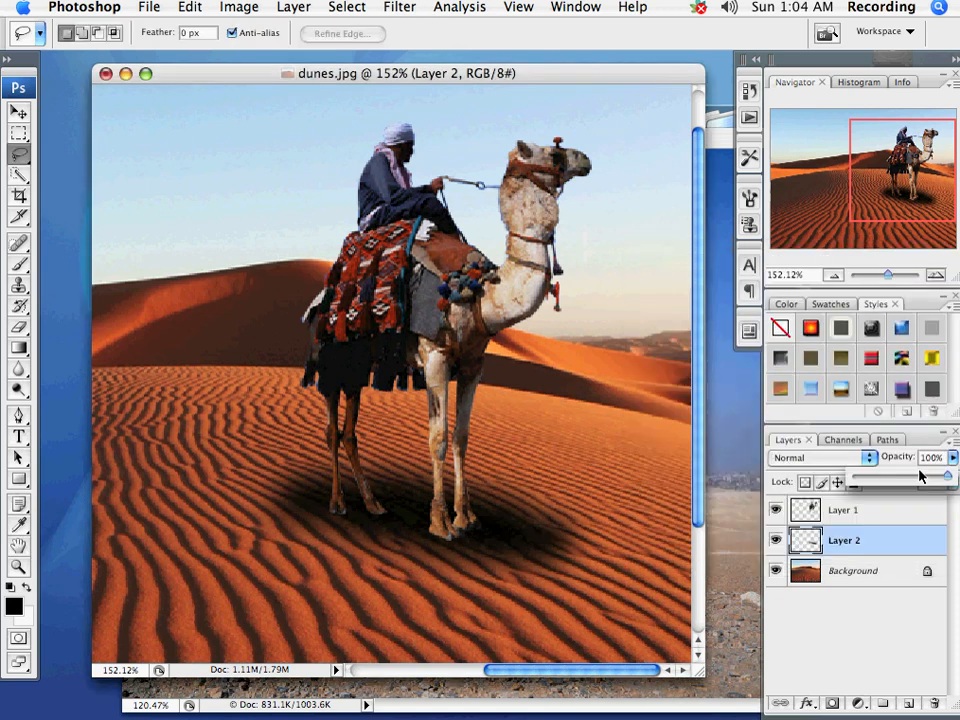
{"action": "left_click_drag", "start_coordinate": [924, 476], "coordinate": [904, 481]}
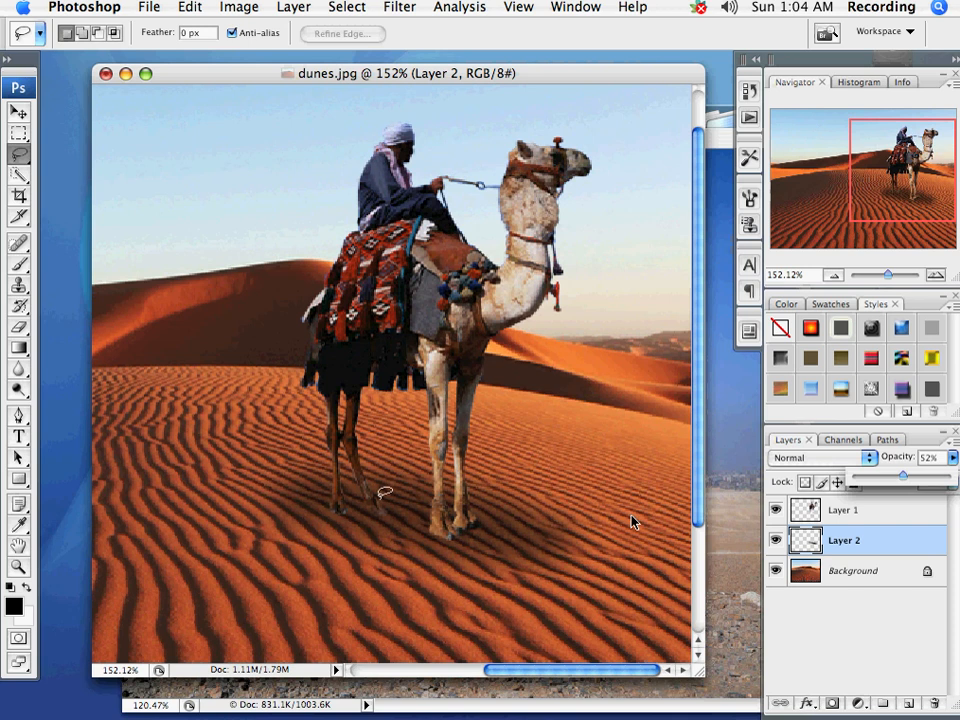
Step: Delete the blurred shadow layer and view the dunes image at 100%
{"action": "left_click_drag", "start_coordinate": [906, 536], "coordinate": [932, 703]}
{"action": "double_click", "coordinate": [18, 566]}
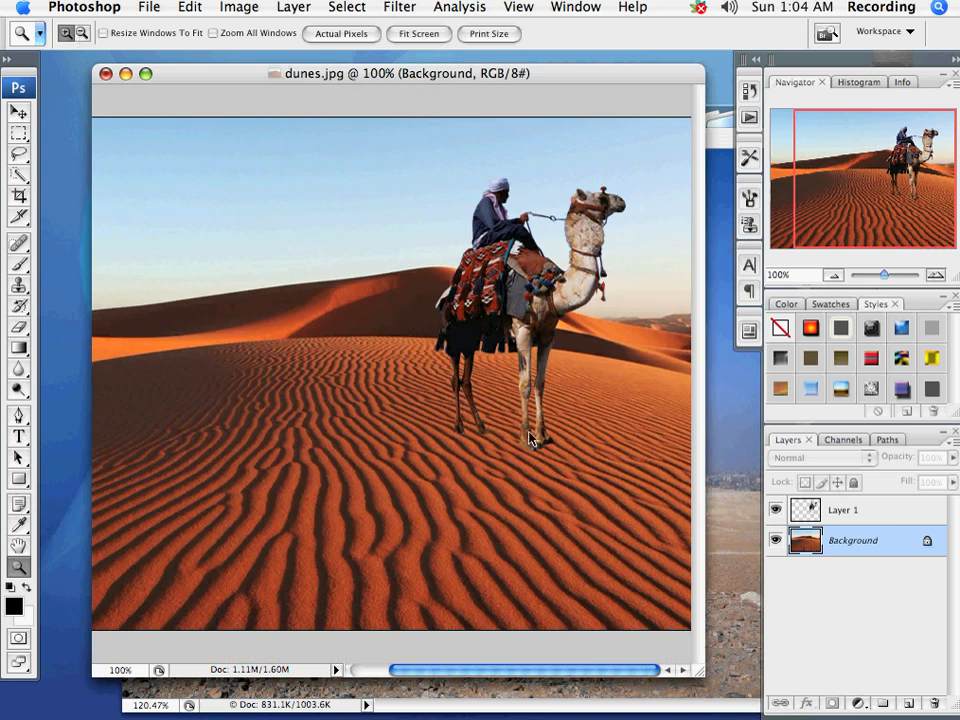
Step: Create a new layer beneath Layer 1, fill the camel's outline on it with black, deselect, and check the silhouette with Layer 1 briefly hidden
{"action": "left_click", "coordinate": [802, 511]}
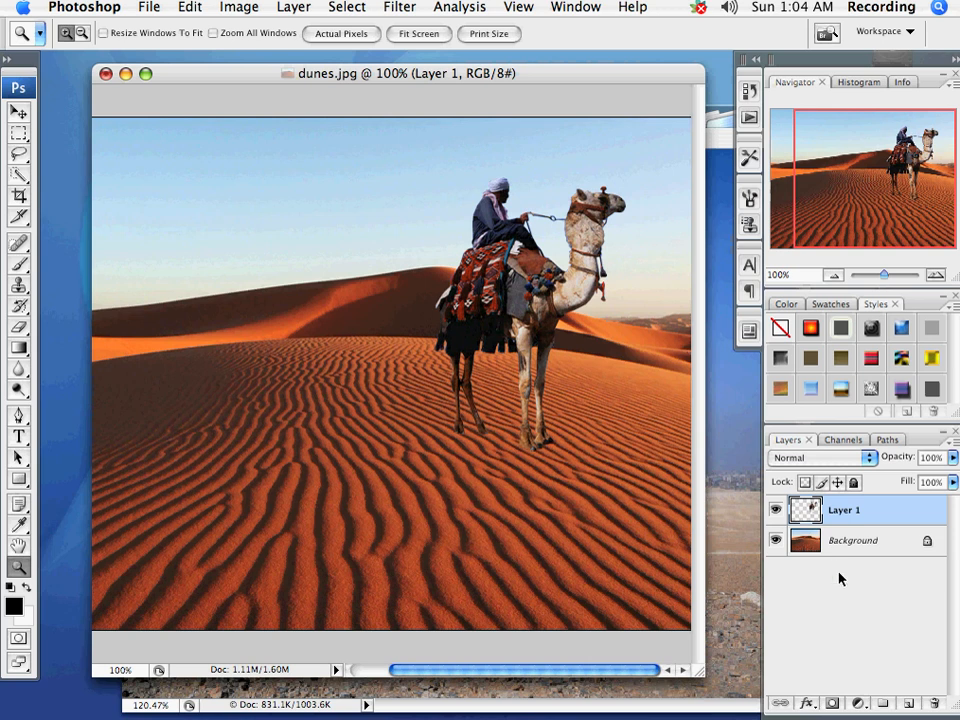
{"action": "left_click", "coordinate": [911, 705], "text": "super"}
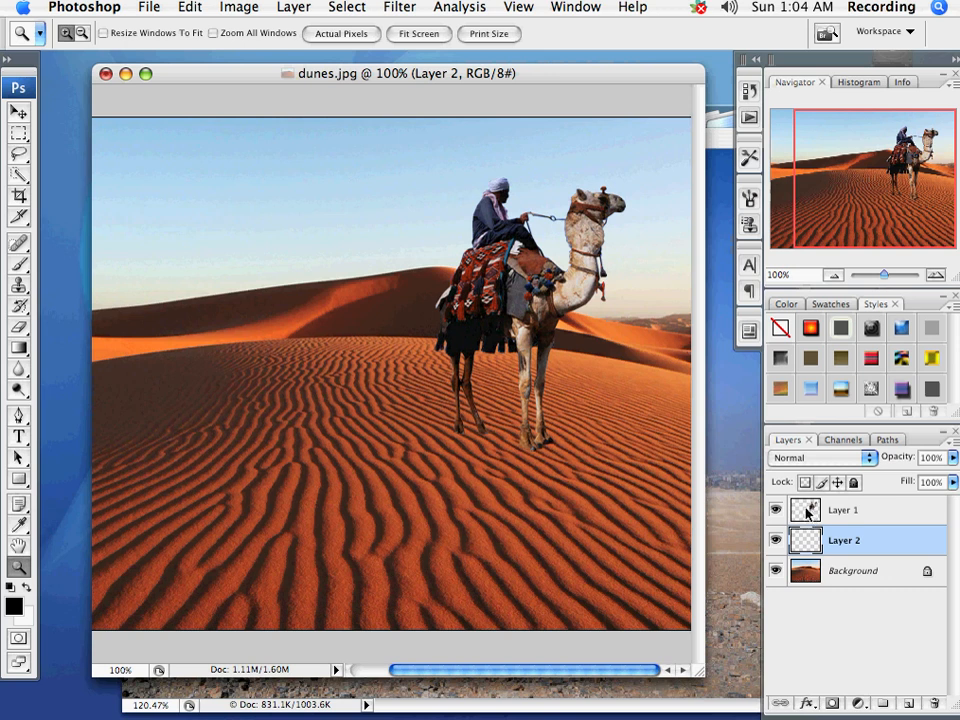
{"action": "left_click", "coordinate": [810, 514], "text": "super"}
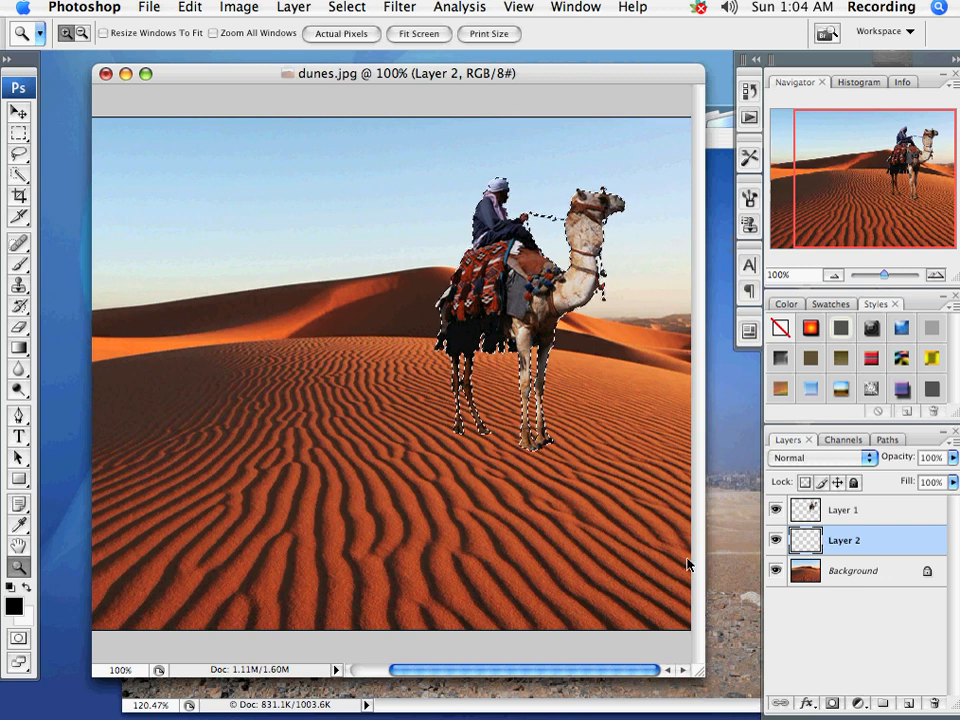
{"action": "key", "text": "alt+Delete"}
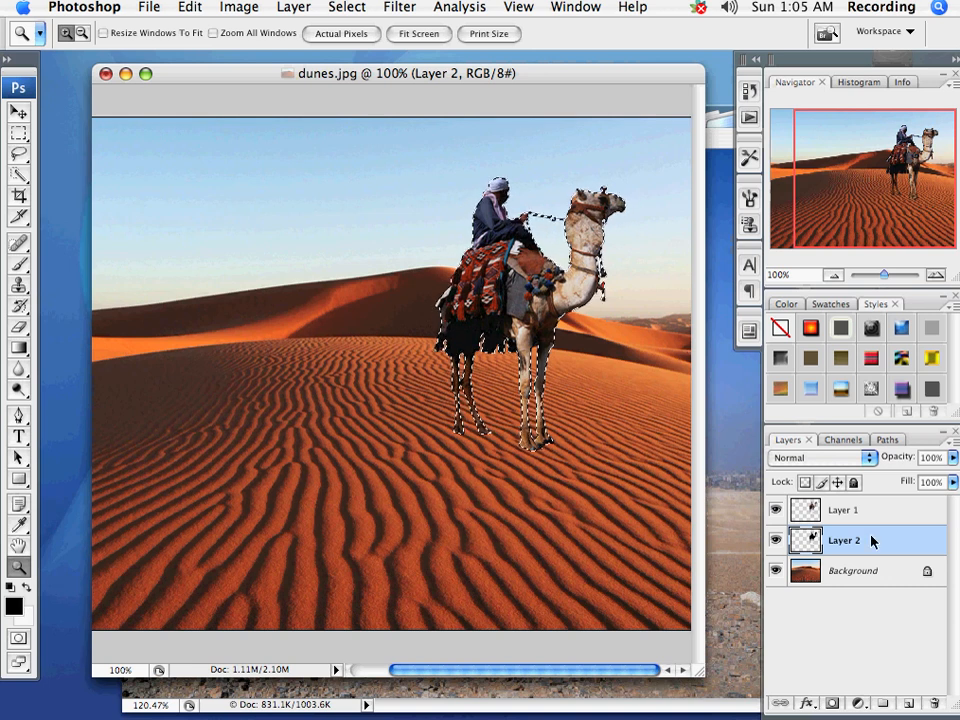
{"action": "key", "text": "super+d"}
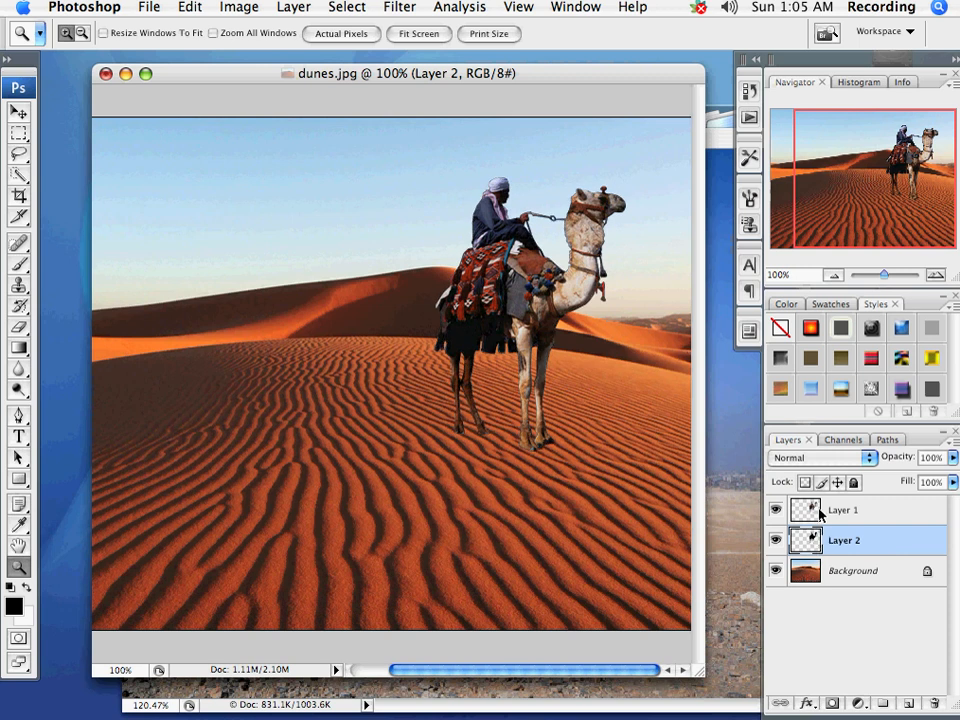
{"action": "left_click", "coordinate": [775, 510]}
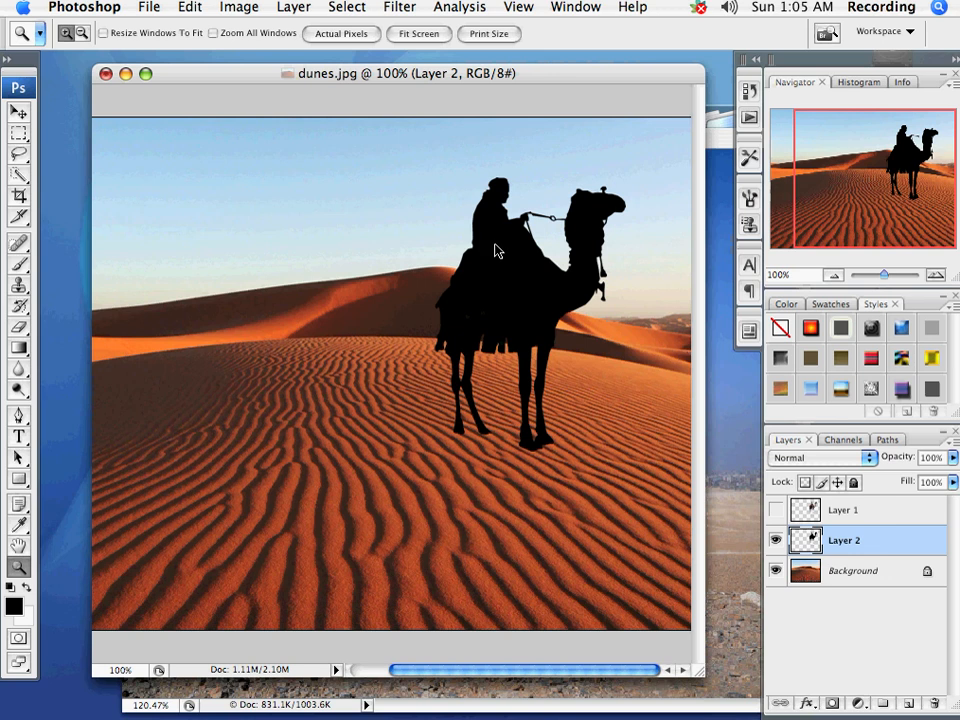
{"action": "left_click", "coordinate": [777, 510]}
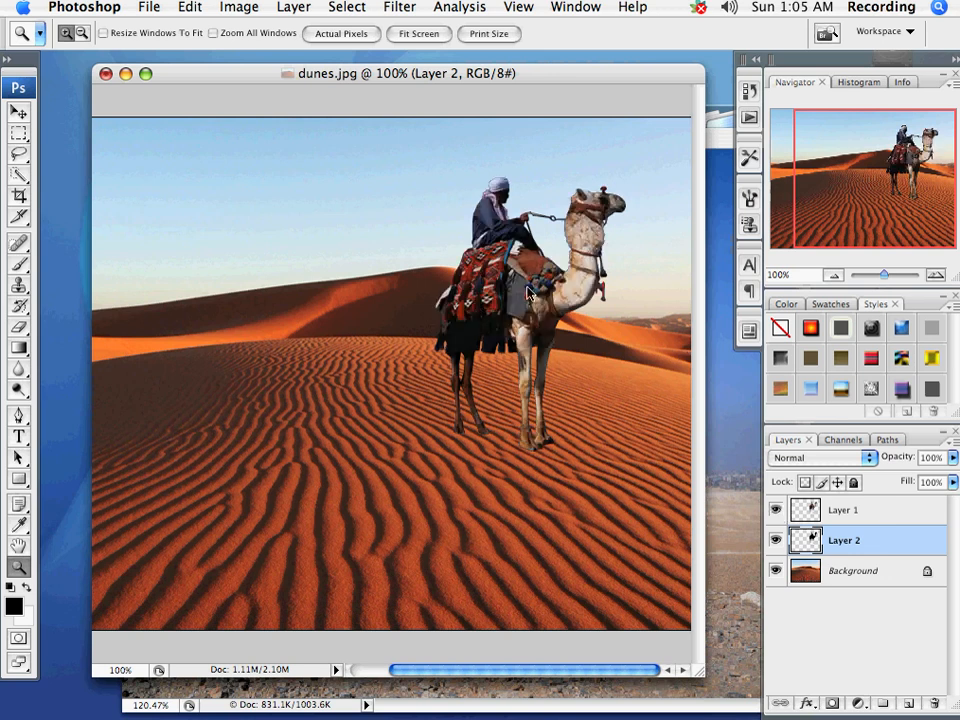
Step: Distort the black silhouette on Layer 2 so it lies across the sand toward the lower left, with its rear base corner raised to the hind hooves
{"action": "left_click", "coordinate": [189, 7]}
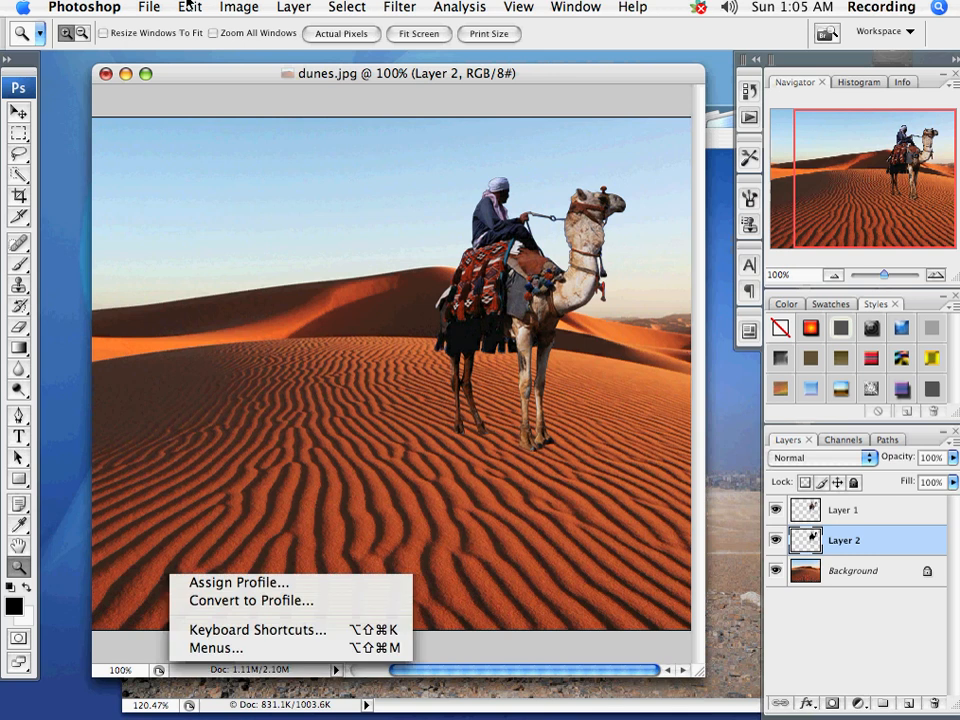
{"action": "mouse_move", "coordinate": [274, 356]}
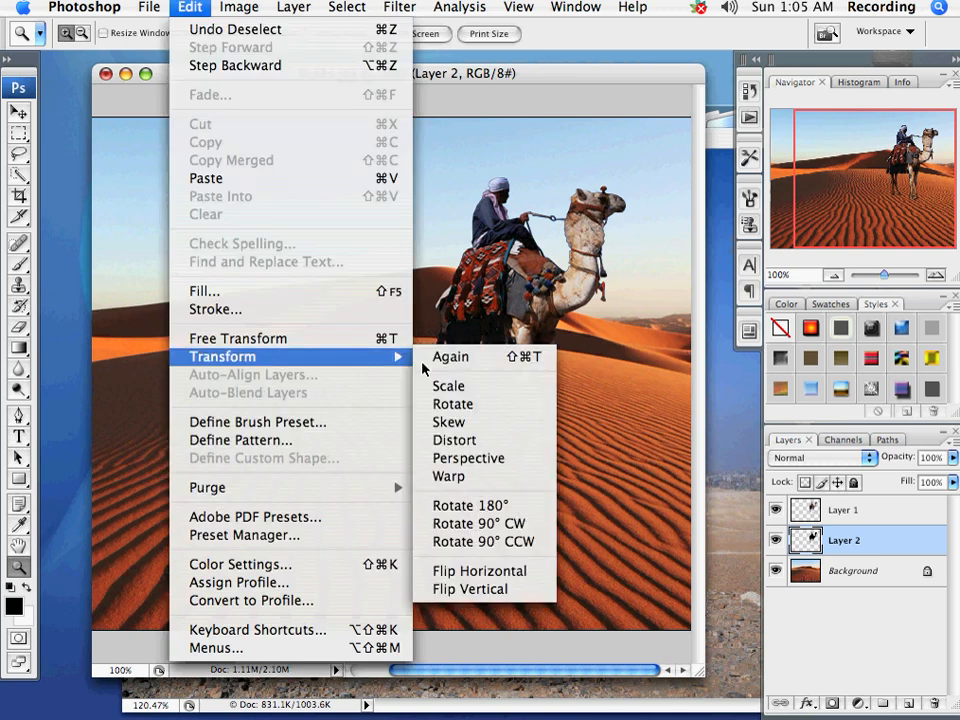
{"action": "left_click", "coordinate": [457, 445]}
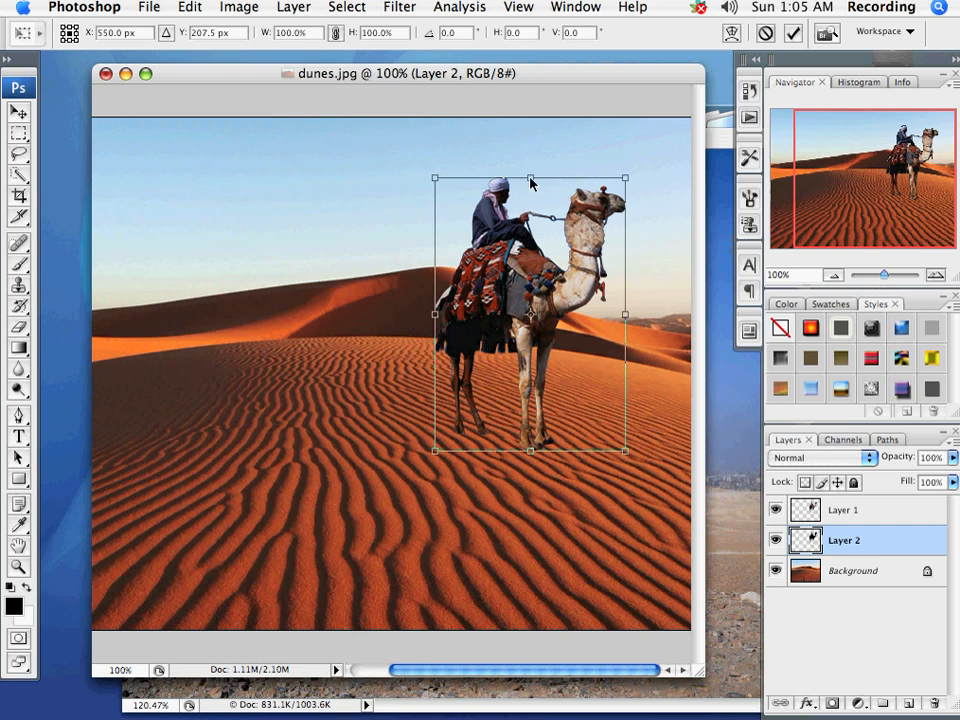
{"action": "left_click_drag", "start_coordinate": [531, 183], "coordinate": [250, 553]}
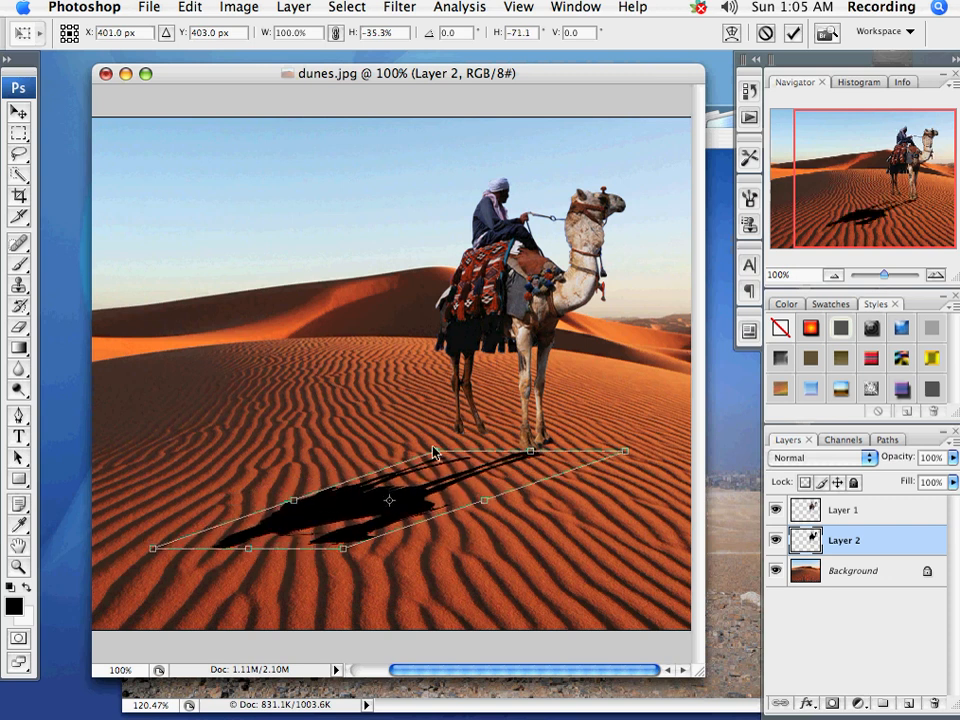
{"action": "left_click_drag", "start_coordinate": [435, 451], "coordinate": [459, 410]}
{"action": "left_click_drag", "start_coordinate": [459, 406], "coordinate": [459, 405]}
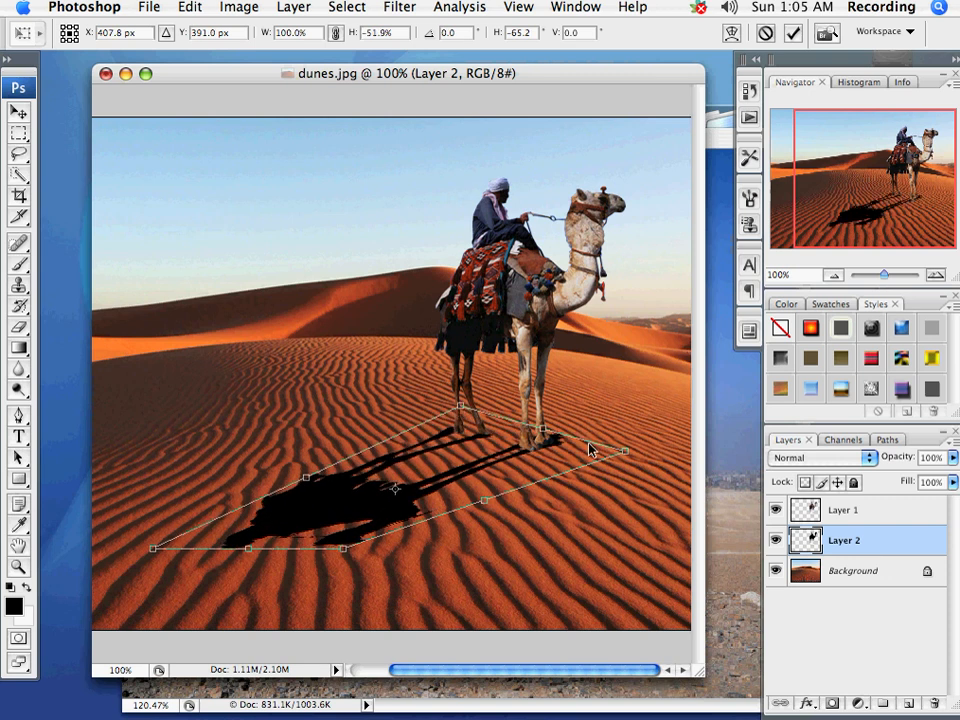
Step: Fine-tune the base corners and position of the distorted shadow so its feet meet the camel's hooves, and apply the transform
{"action": "left_click_drag", "start_coordinate": [628, 454], "coordinate": [607, 452]}
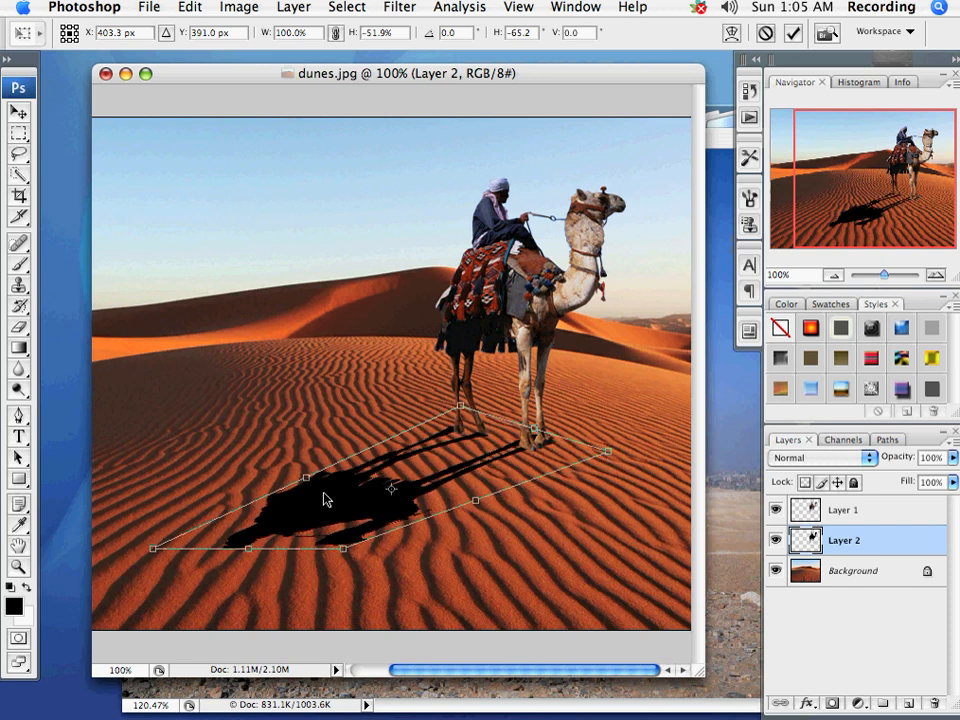
{"action": "left_click_drag", "start_coordinate": [324, 492], "coordinate": [325, 492]}
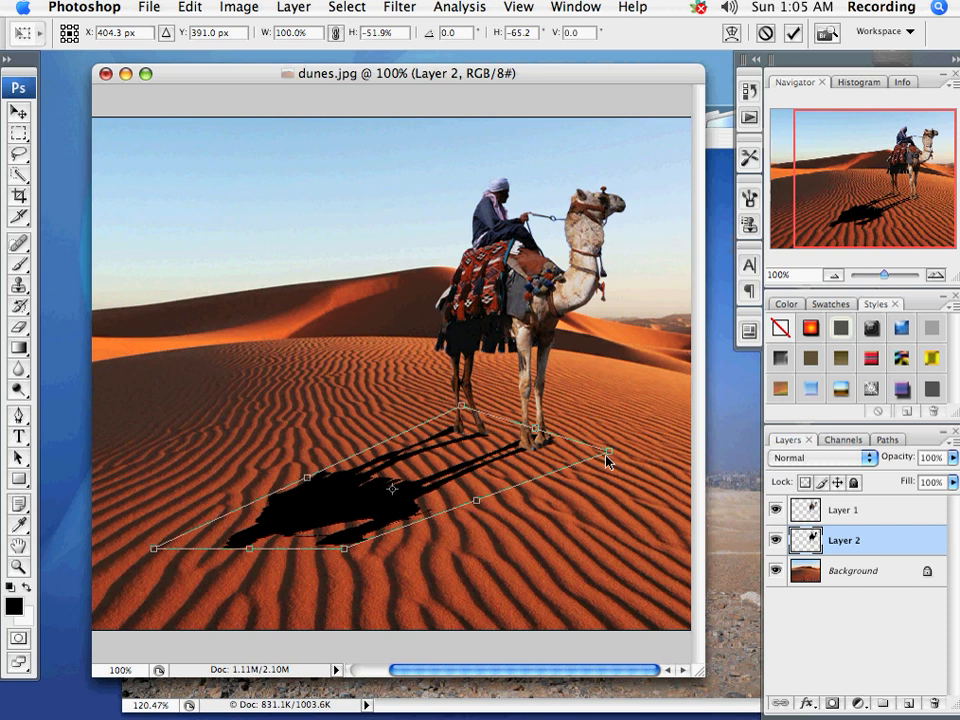
{"action": "left_click_drag", "start_coordinate": [606, 454], "coordinate": [604, 459]}
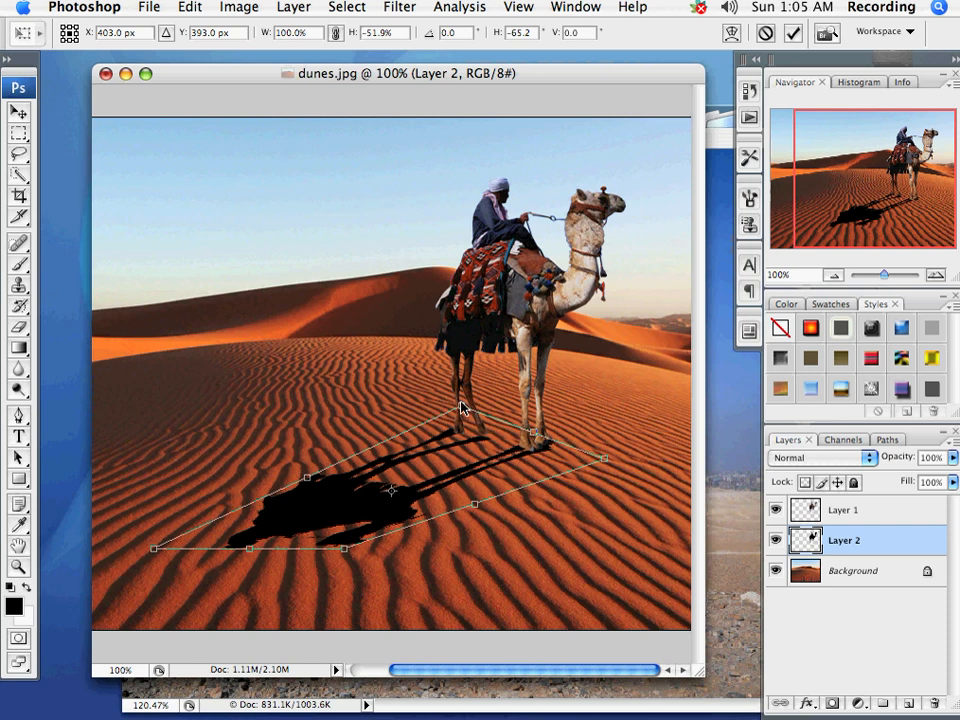
{"action": "left_click_drag", "start_coordinate": [465, 412], "coordinate": [464, 408]}
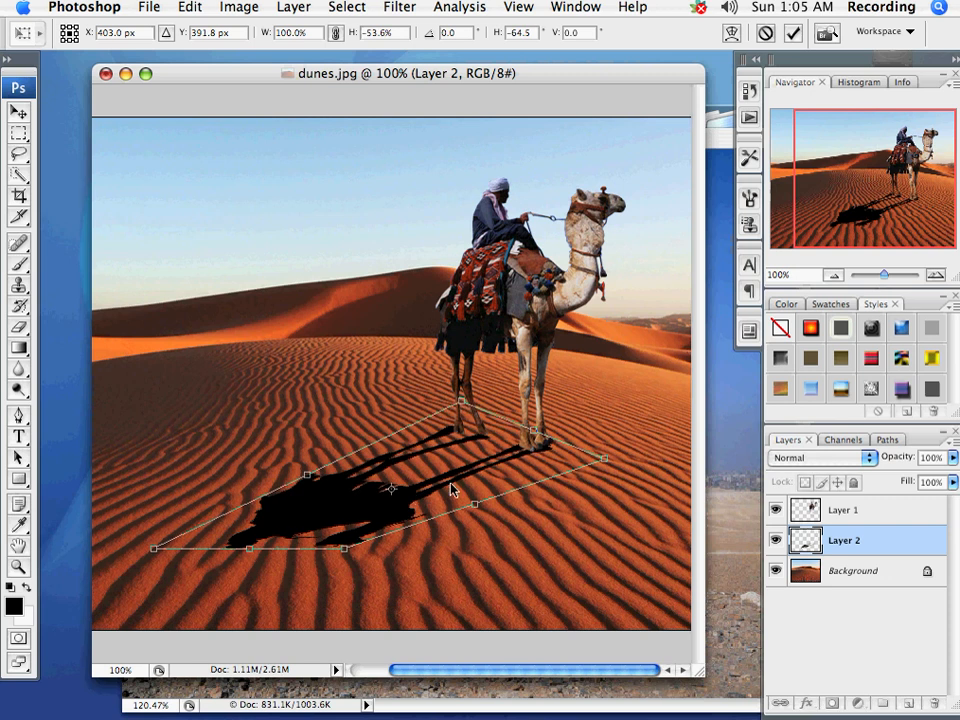
{"action": "key", "text": "Return"}
{"action": "key", "text": "z"}
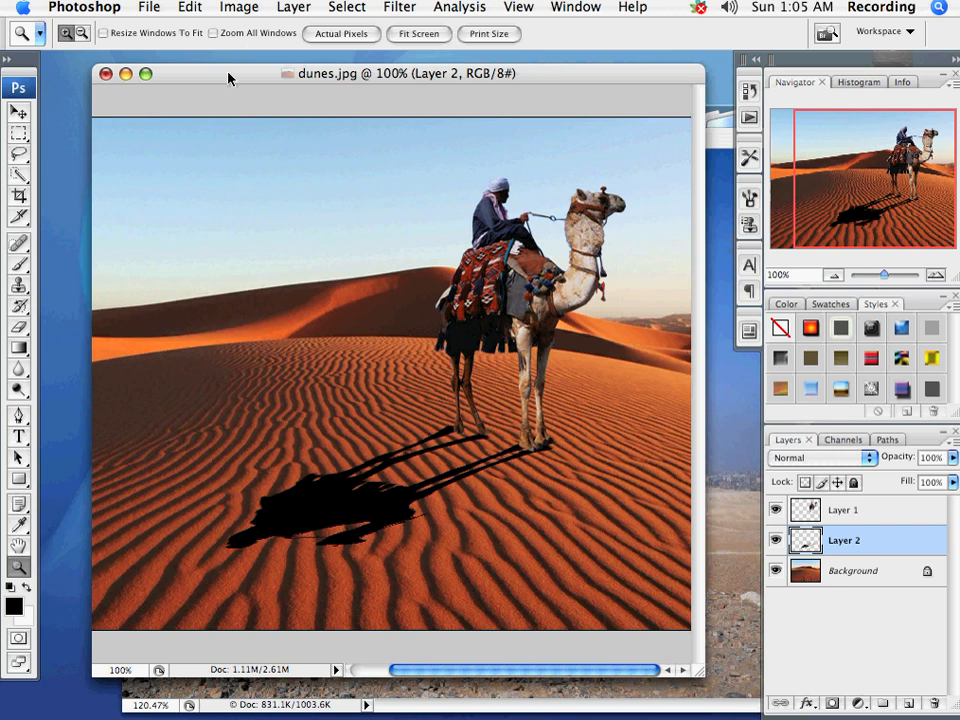
{"action": "left_click_drag", "start_coordinate": [228, 78], "coordinate": [218, 71]}
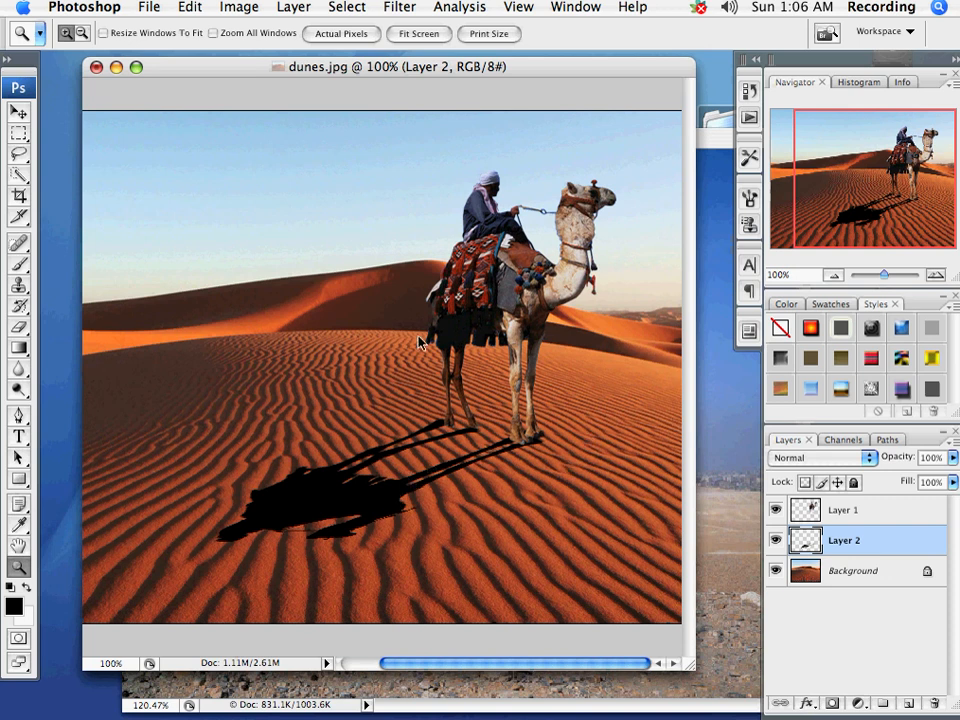
Step: Copy the entire Background layer of dunes.jpg and paste it into a new 720 by 540 pixel RGB document with a white background
{"action": "left_click", "coordinate": [801, 573]}
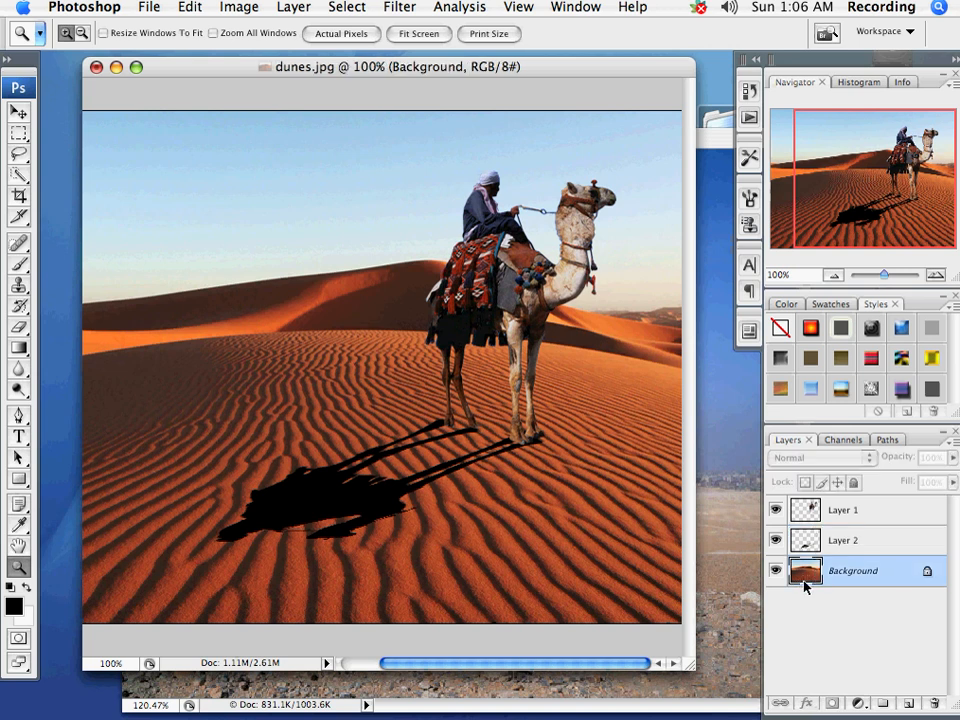
{"action": "key", "text": "super+a"}
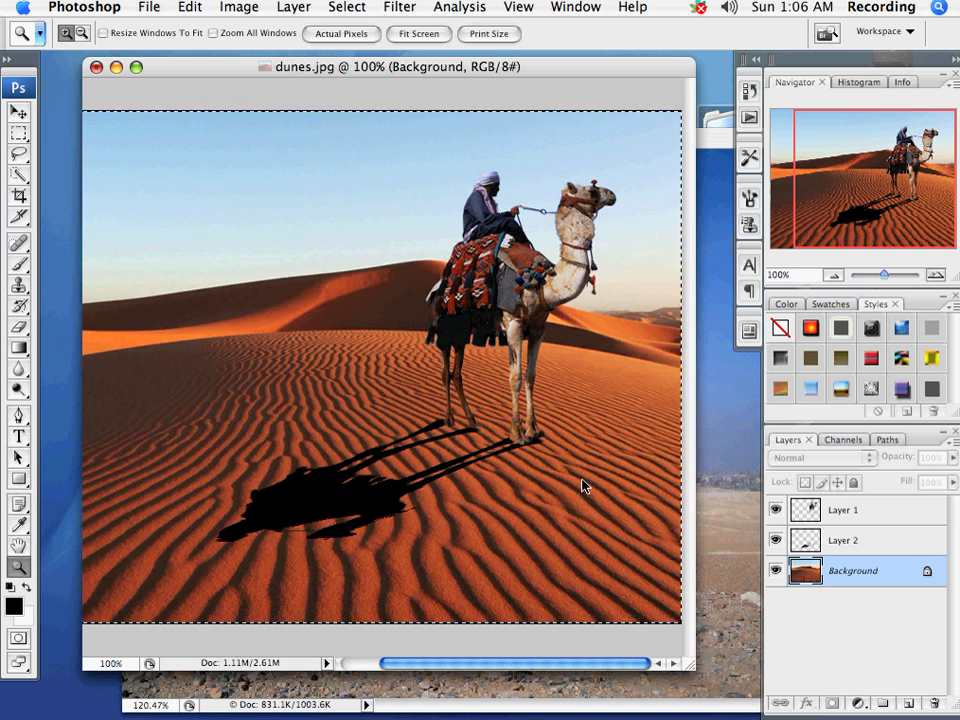
{"action": "key", "text": "super+n"}
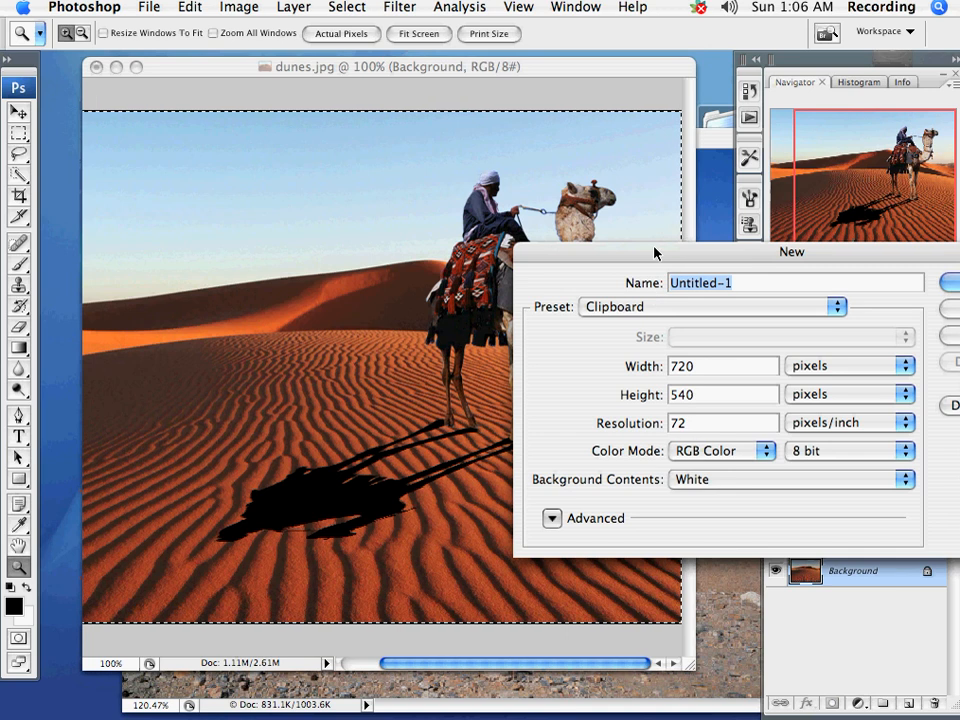
{"action": "left_click_drag", "start_coordinate": [654, 252], "coordinate": [358, 214]}
{"action": "left_click", "coordinate": [665, 243]}
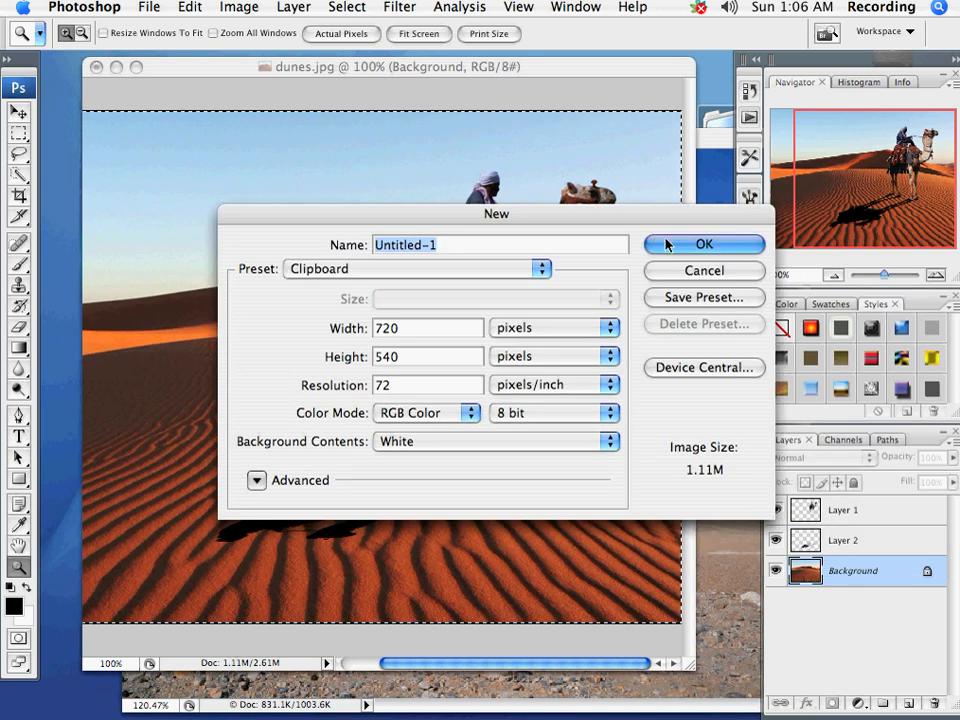
{"action": "key", "text": "super+v"}
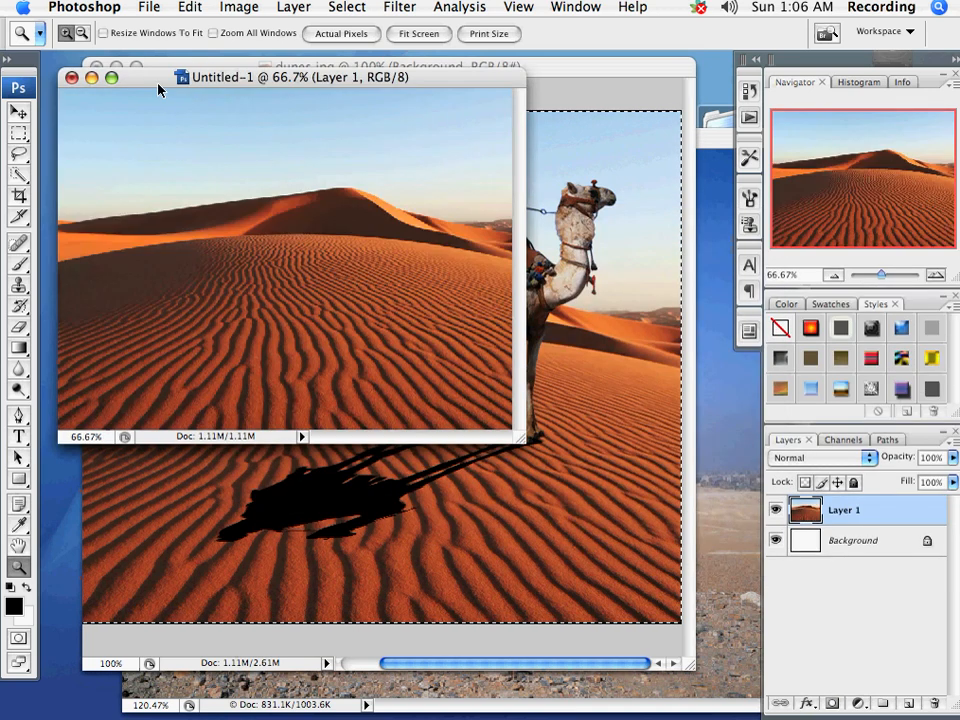
{"action": "left_click_drag", "start_coordinate": [263, 77], "coordinate": [373, 151]}
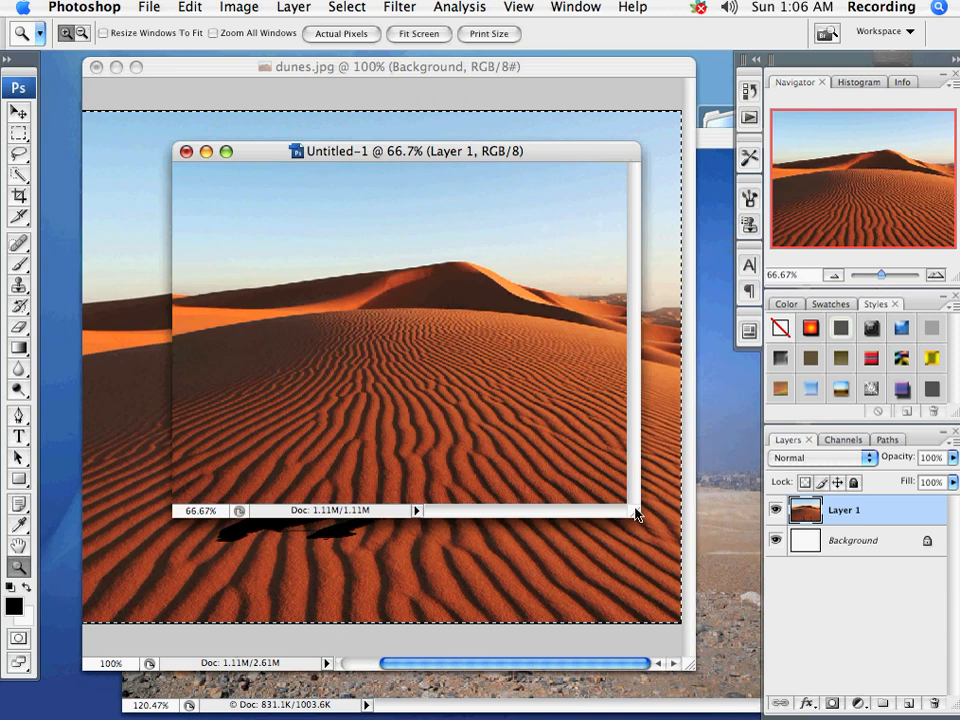
Step: Flatten the new dunes document and convert it to Grayscale mode, discarding the color information
{"action": "left_click", "coordinate": [234, 8]}
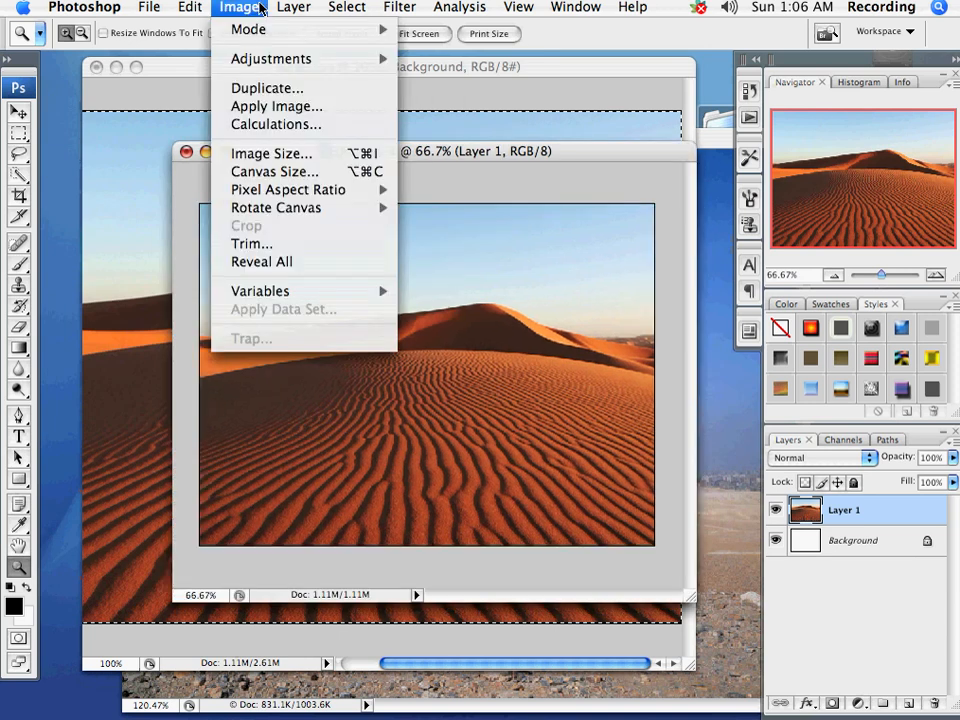
{"action": "mouse_move", "coordinate": [294, 8]}
{"action": "left_click", "coordinate": [362, 674]}
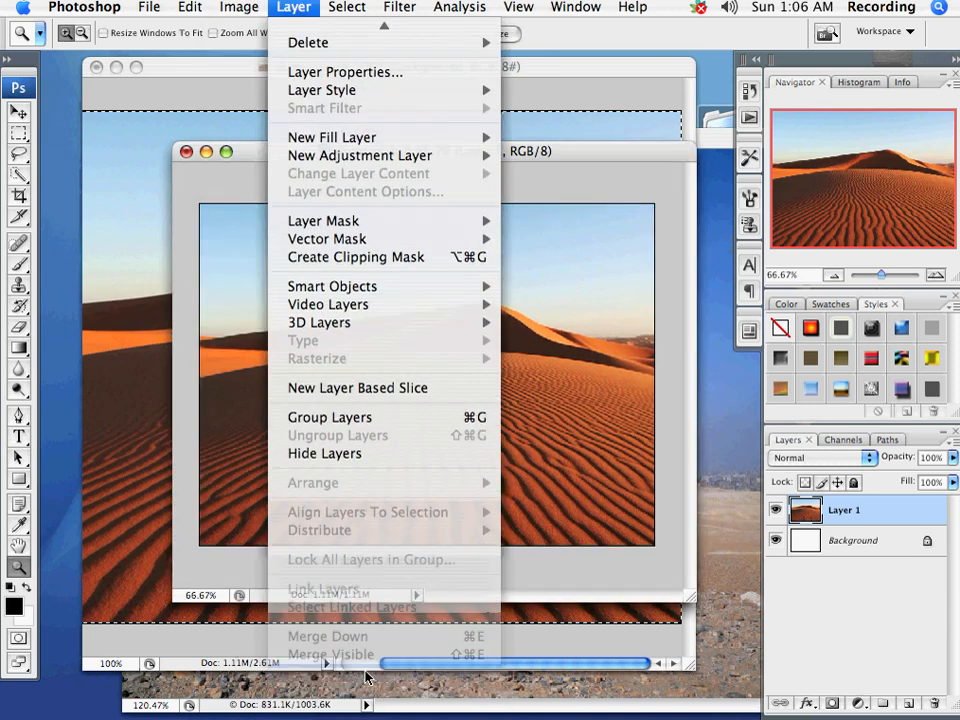
{"action": "left_click_drag", "start_coordinate": [278, 153], "coordinate": [232, 115]}
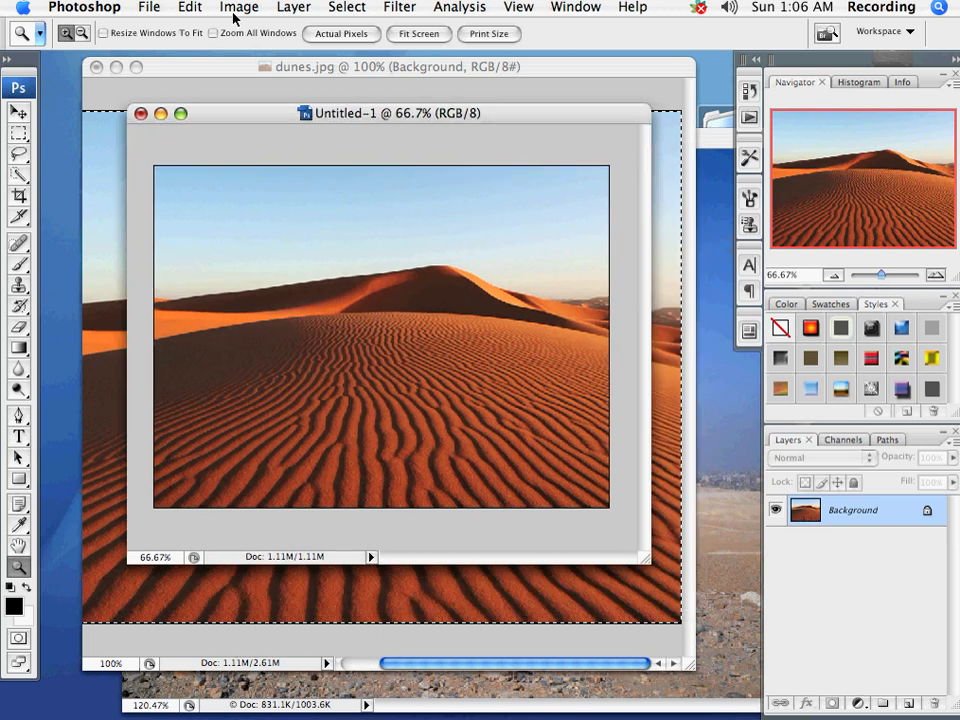
{"action": "left_click", "coordinate": [236, 9]}
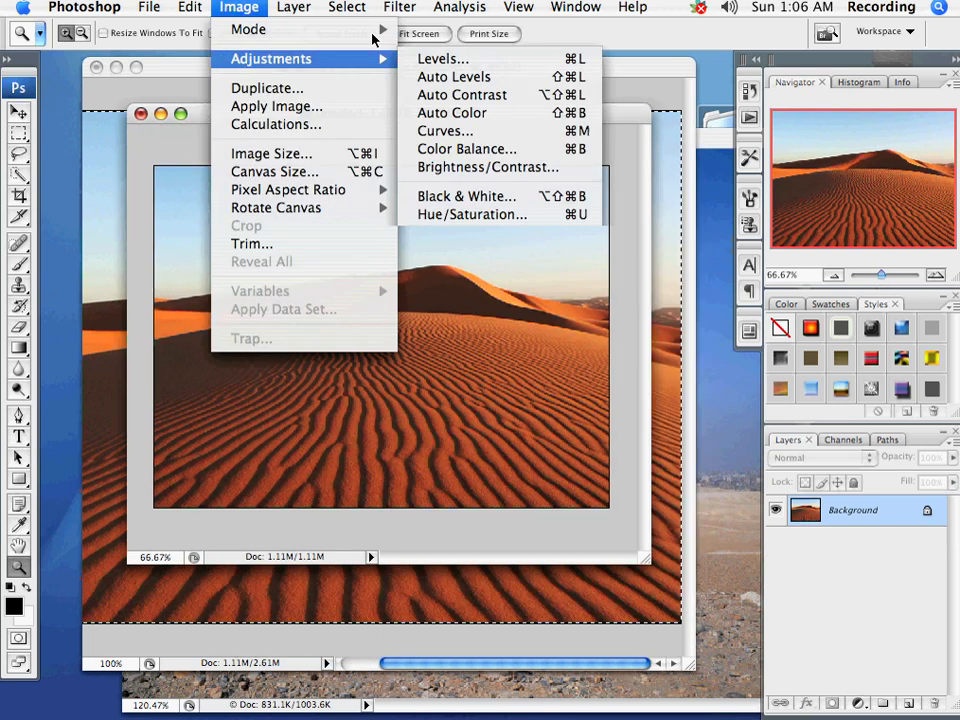
{"action": "mouse_move", "coordinate": [377, 29]}
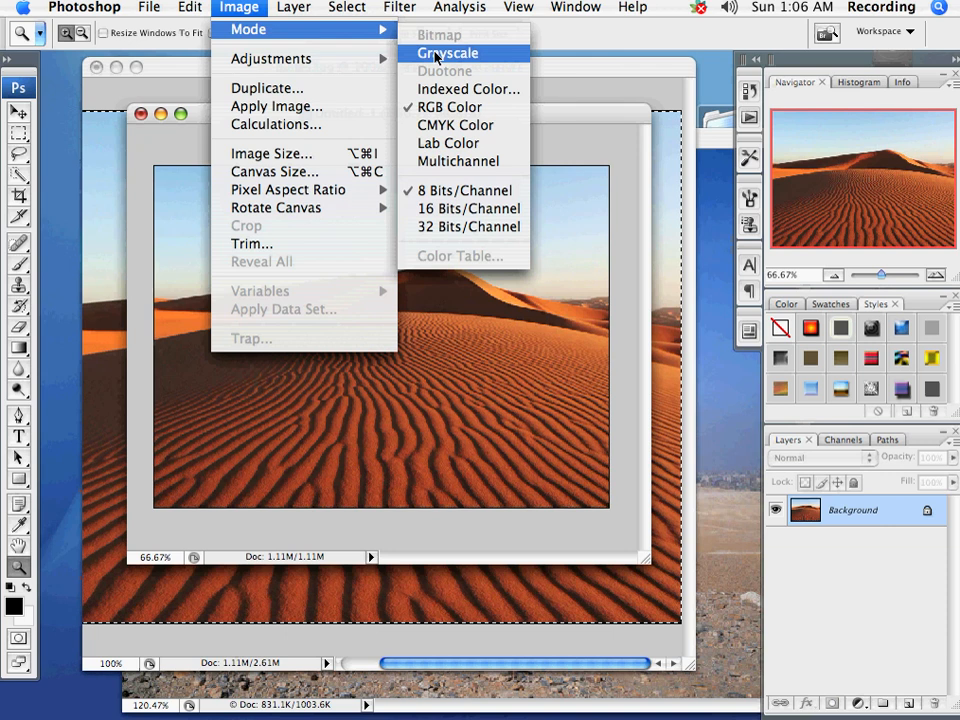
{"action": "left_click", "coordinate": [437, 55]}
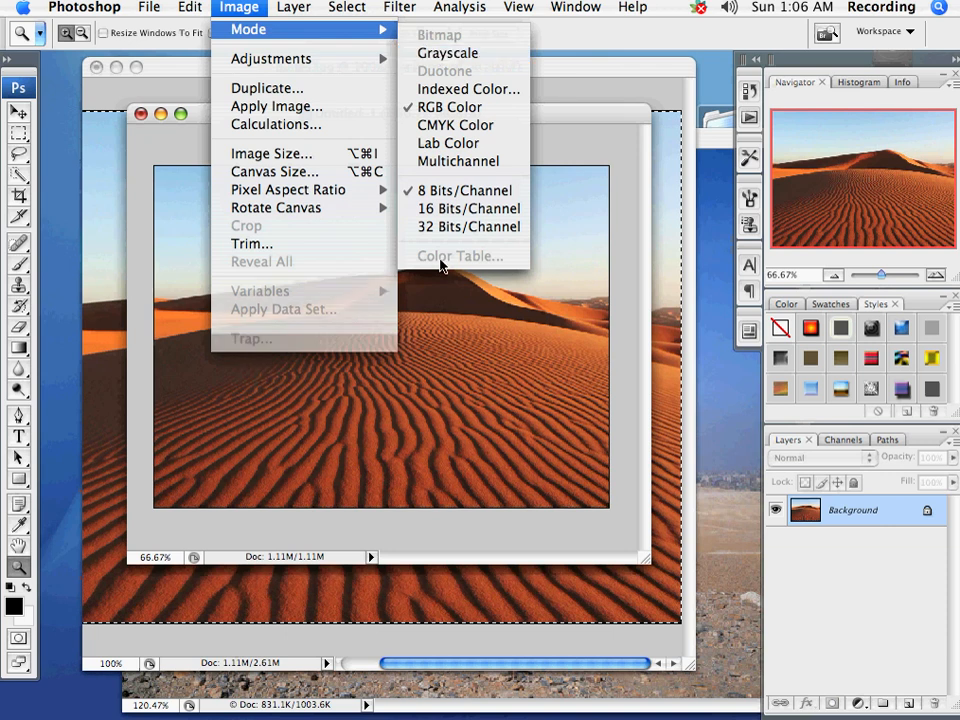
{"action": "left_click", "coordinate": [570, 236]}
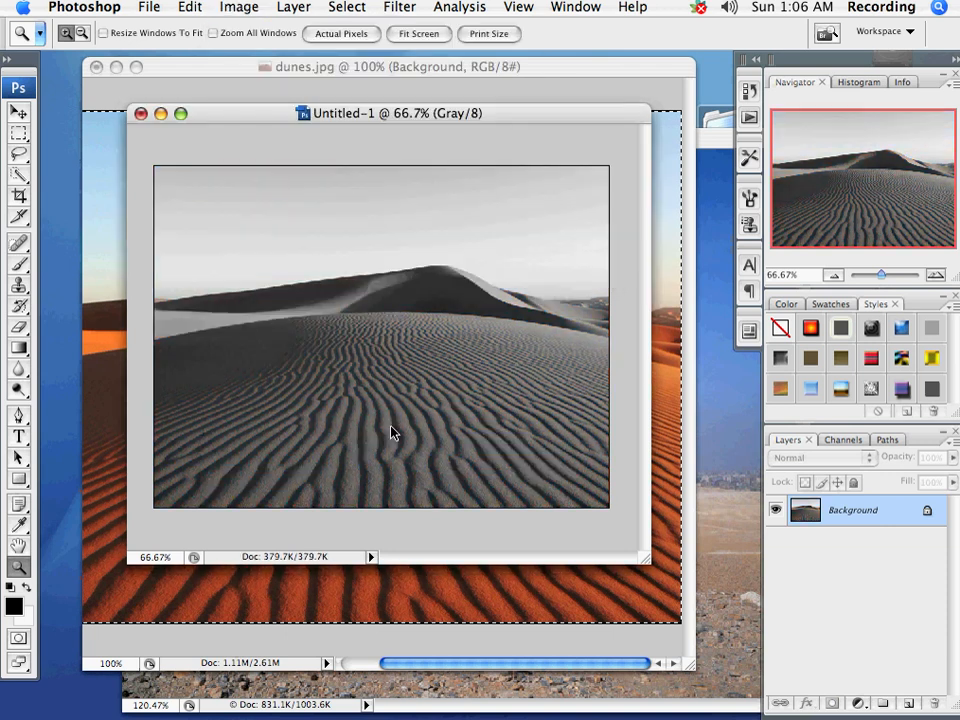
Step: View the grayscale dunes at 100% and apply Brightness/Contrast with brightness +39 and contrast +56
{"action": "left_click", "coordinate": [392, 432]}
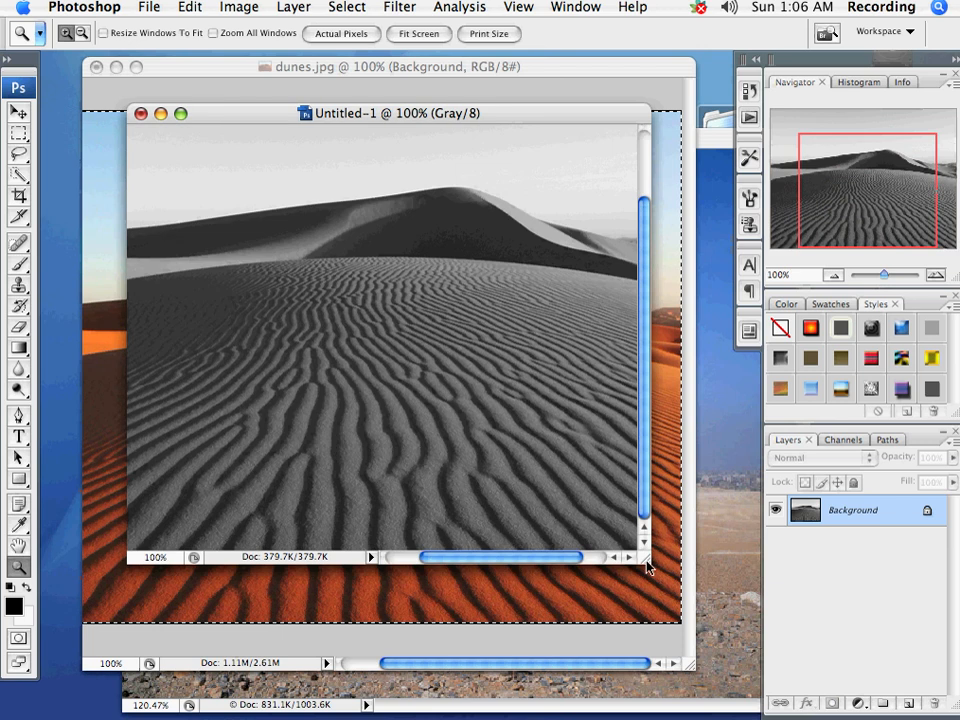
{"action": "left_click_drag", "start_coordinate": [647, 563], "coordinate": [714, 661]}
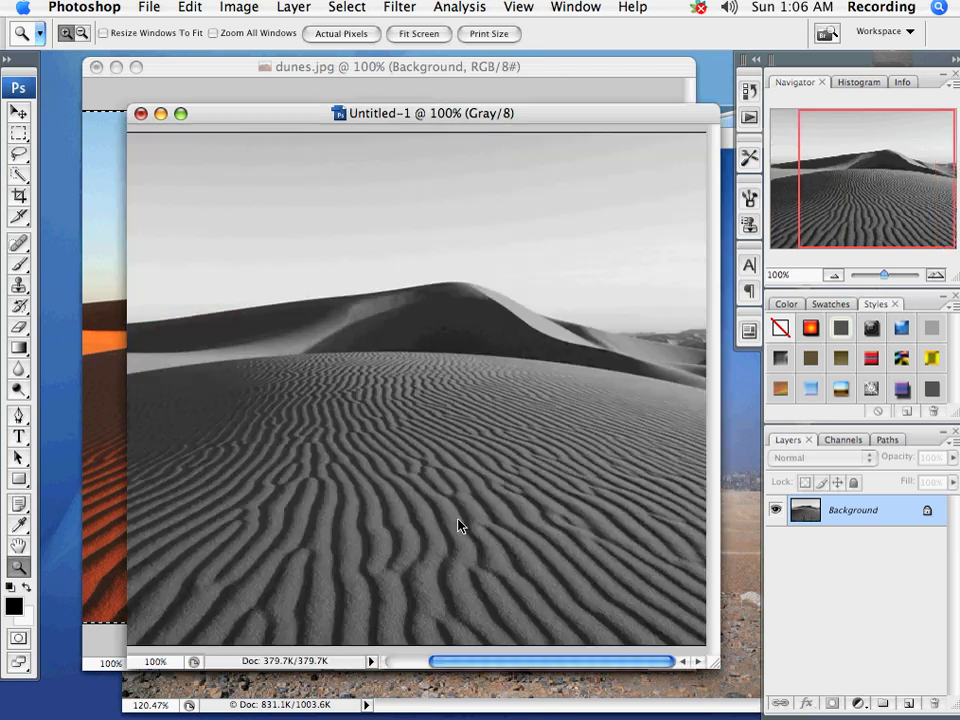
{"action": "left_click", "coordinate": [239, 7]}
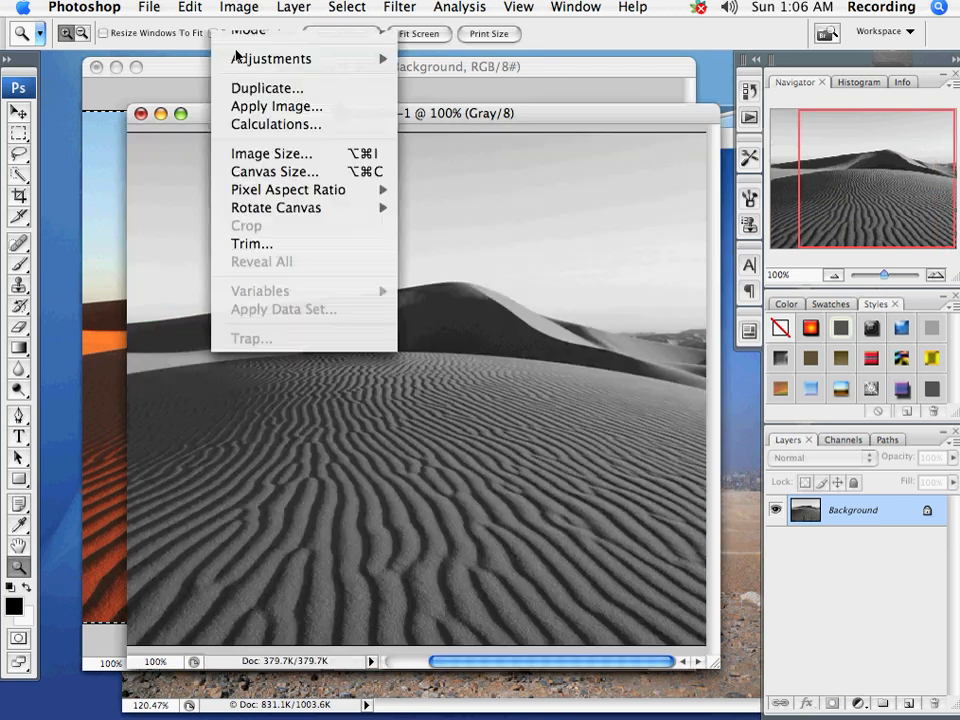
{"action": "mouse_move", "coordinate": [275, 58]}
{"action": "left_click", "coordinate": [440, 165]}
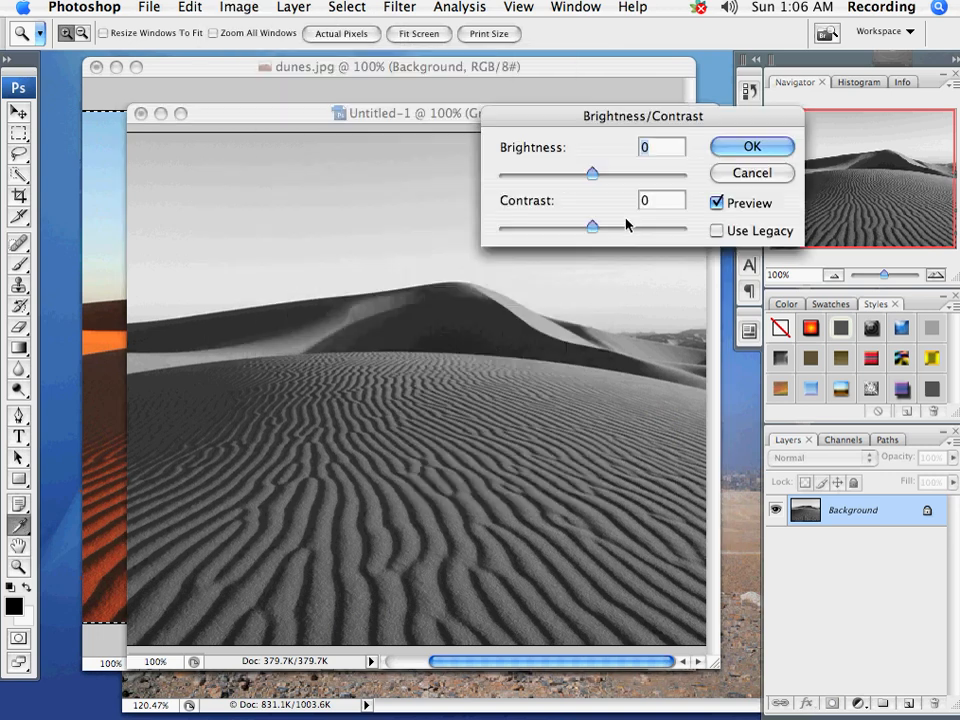
{"action": "left_click", "coordinate": [626, 227]}
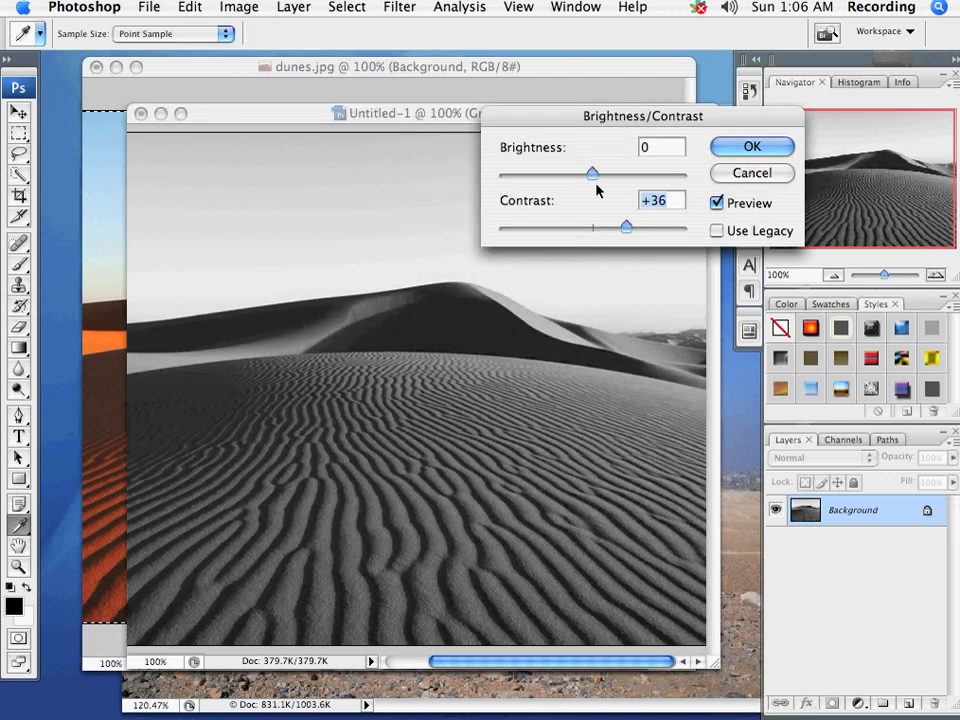
{"action": "left_click_drag", "start_coordinate": [609, 177], "coordinate": [623, 176]}
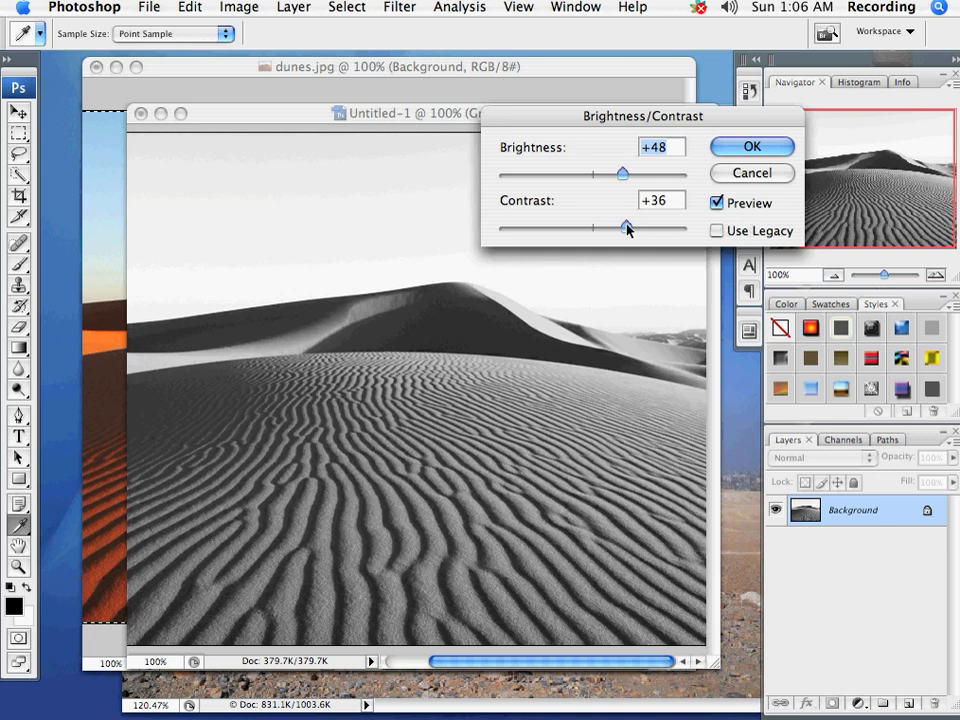
{"action": "left_click_drag", "start_coordinate": [627, 227], "coordinate": [645, 229]}
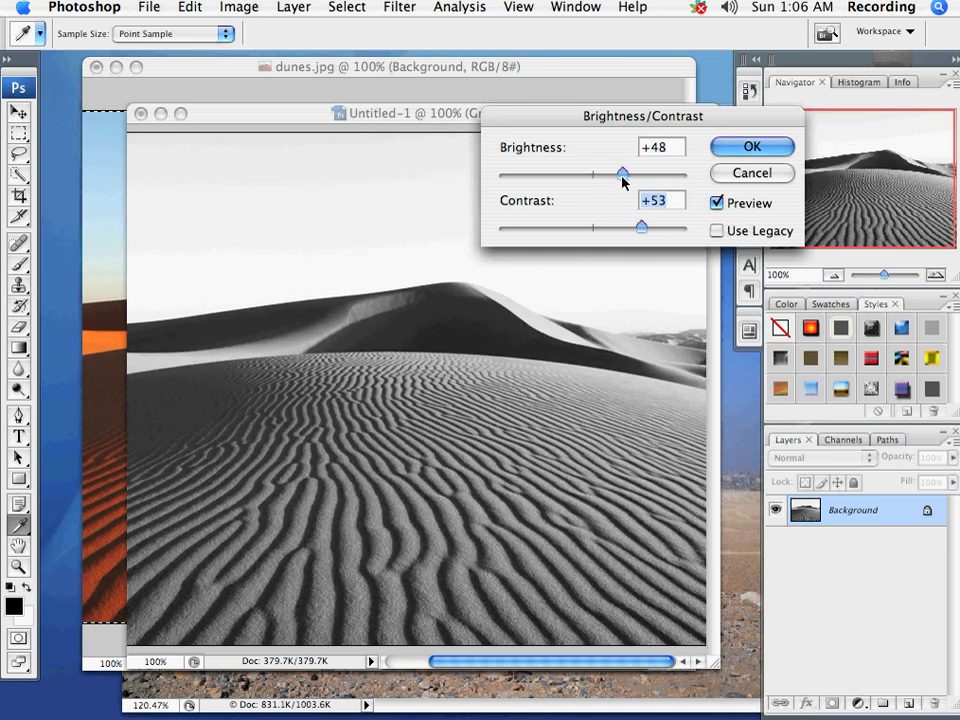
{"action": "left_click_drag", "start_coordinate": [621, 177], "coordinate": [615, 176]}
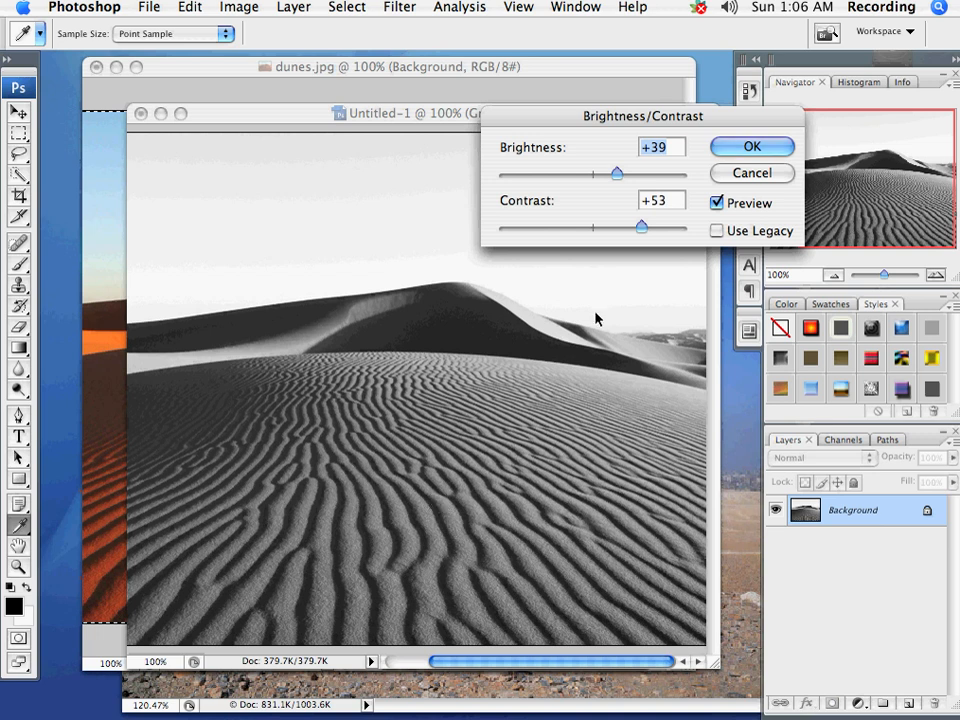
{"action": "left_click_drag", "start_coordinate": [641, 229], "coordinate": [645, 229]}
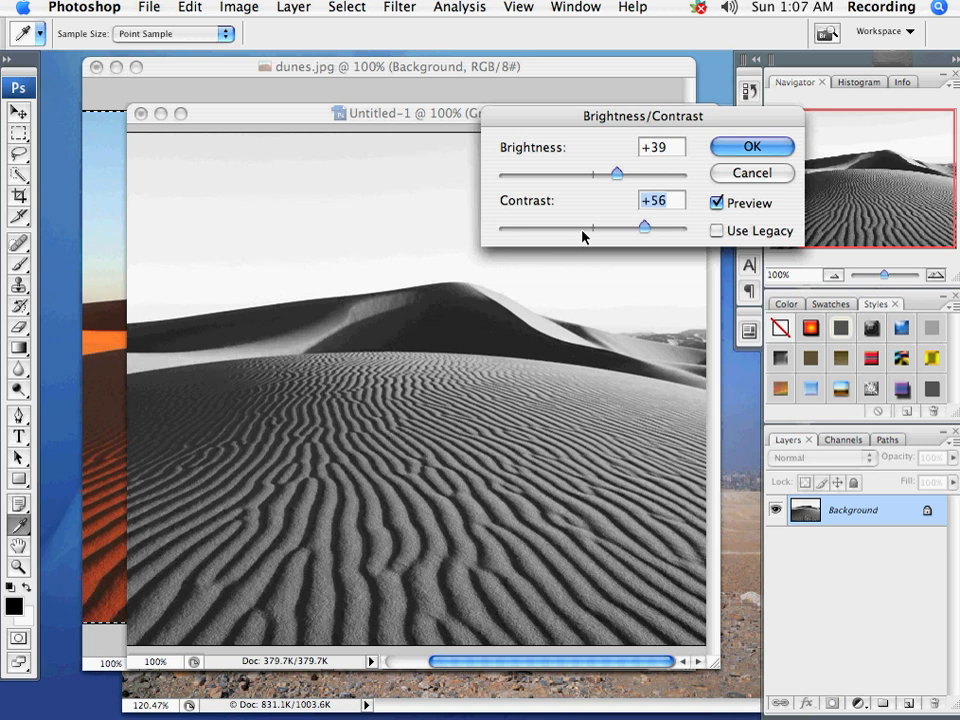
{"action": "left_click", "coordinate": [728, 152]}
{"action": "key", "text": "z"}
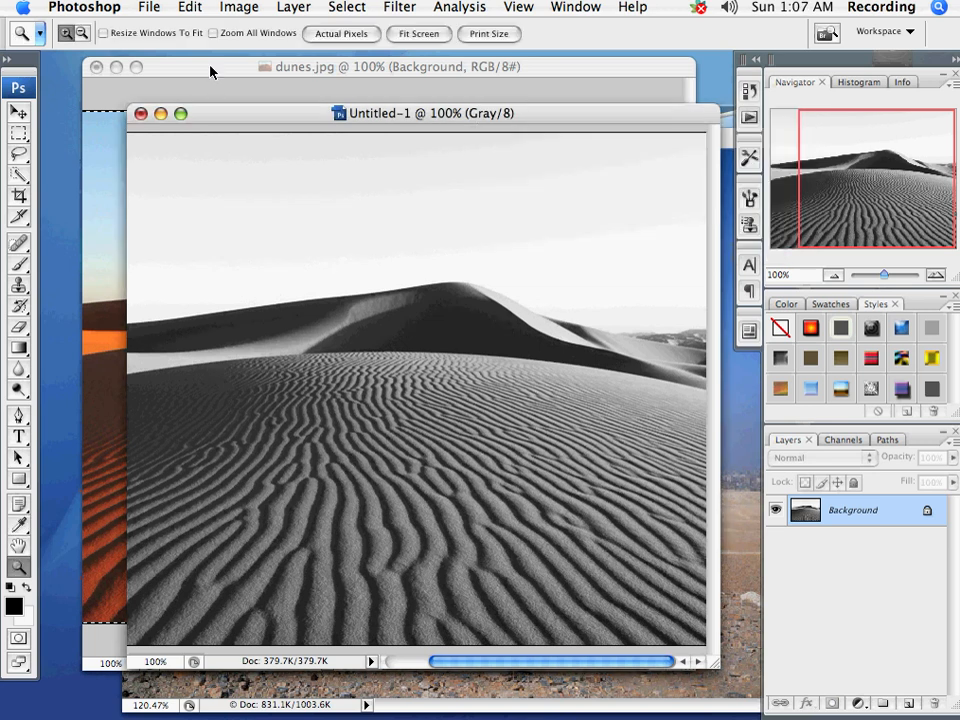
Step: Save the grayscale dunes document to the Desktop as bump.psd in Photoshop format
{"action": "left_click", "coordinate": [148, 7]}
{"action": "left_click", "coordinate": [170, 231]}
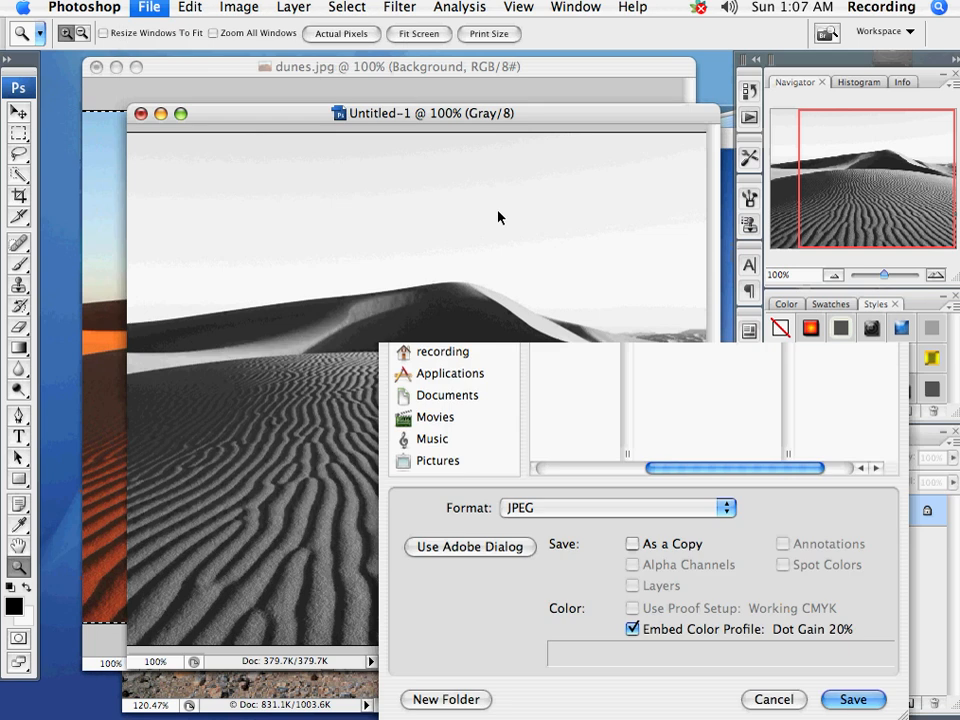
{"action": "type", "text": "bump"}
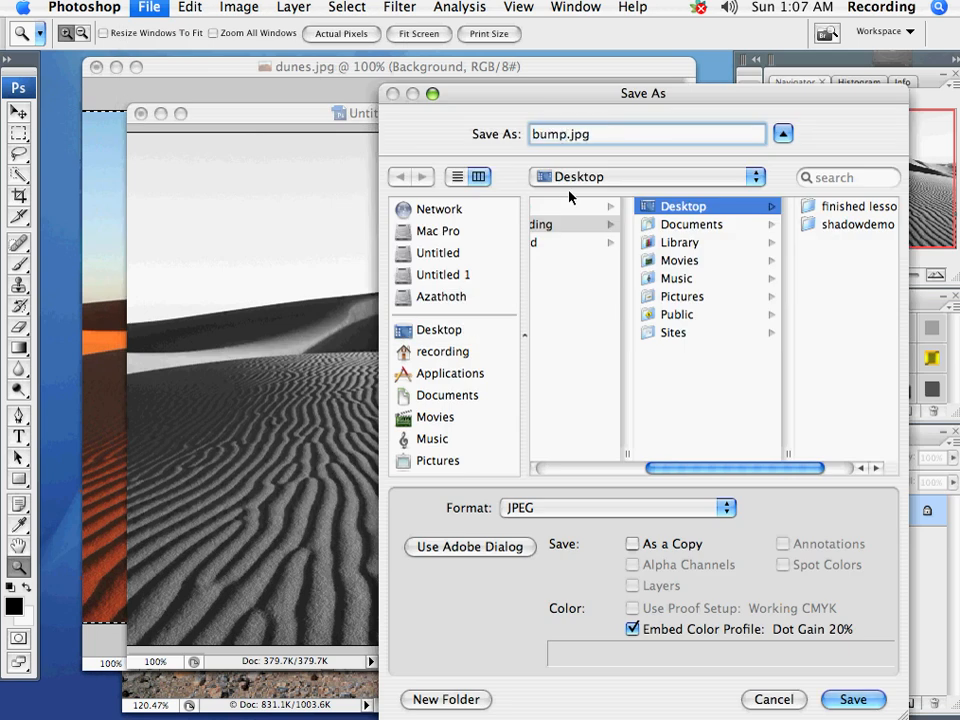
{"action": "left_click", "coordinate": [563, 500]}
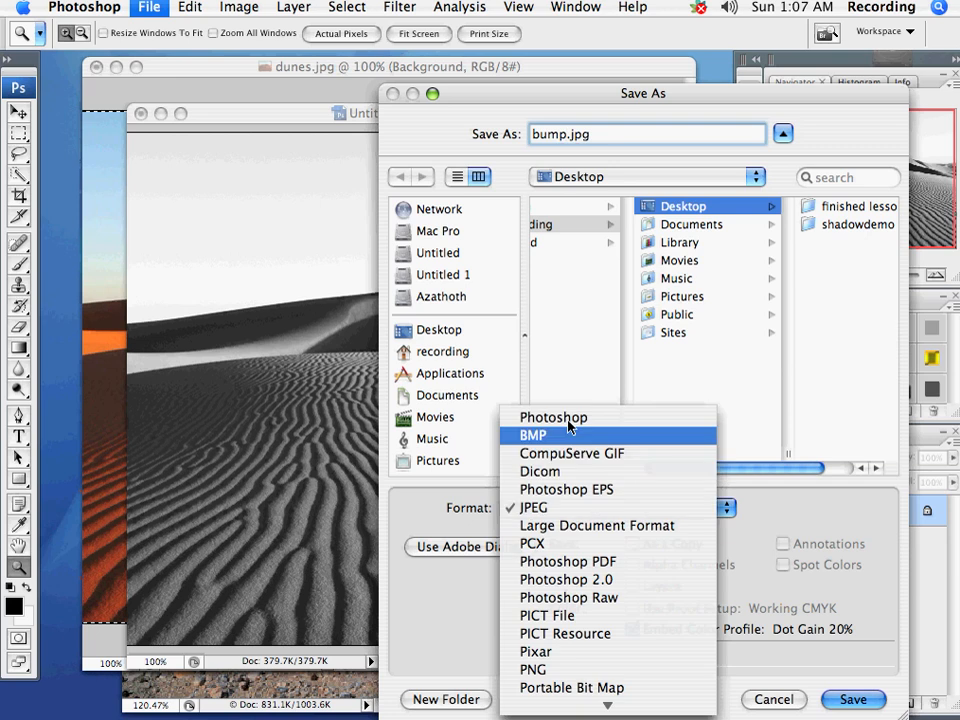
{"action": "left_click", "coordinate": [560, 415]}
{"action": "left_click", "coordinate": [853, 699]}
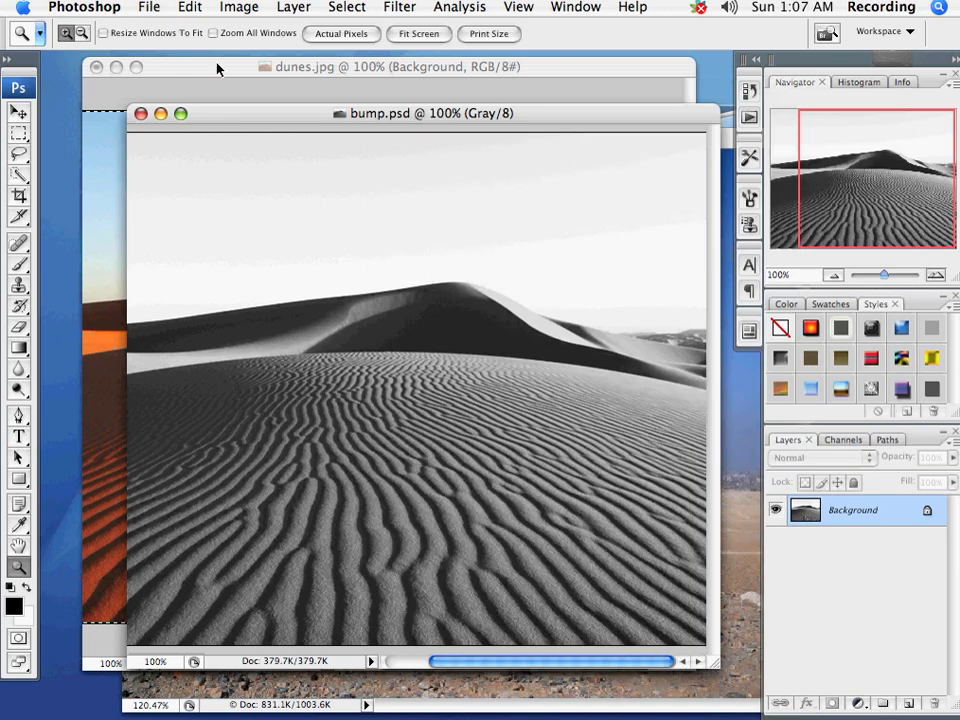
Step: In dunes.jpg, clear the selection and make the shadow layer, Layer 2, active
{"action": "left_click", "coordinate": [217, 68]}
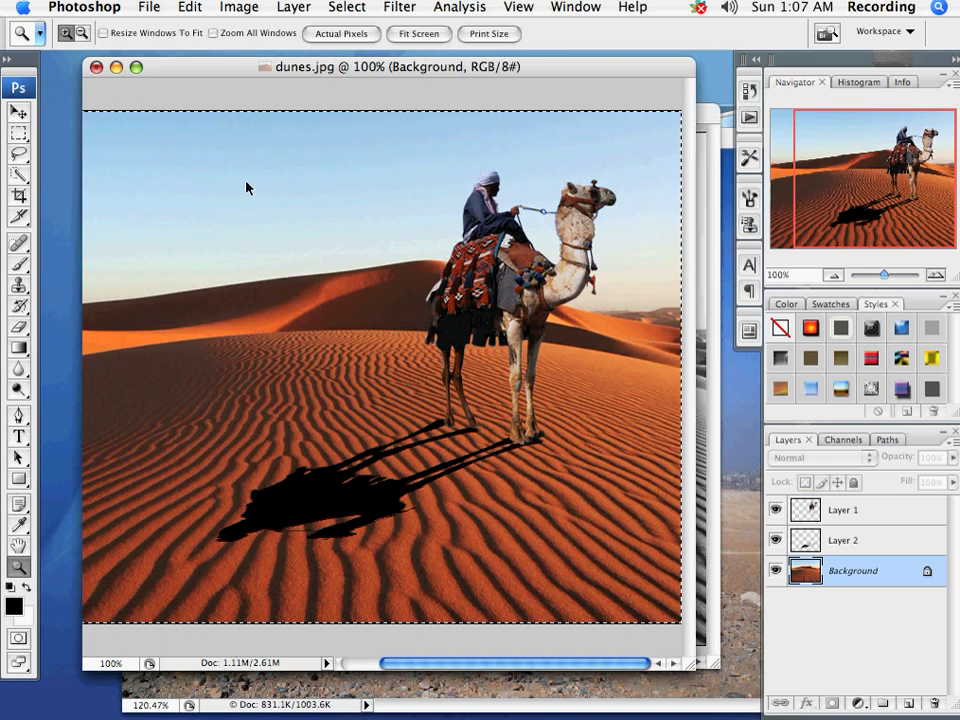
{"action": "key", "text": "super+d"}
{"action": "left_click", "coordinate": [807, 542]}
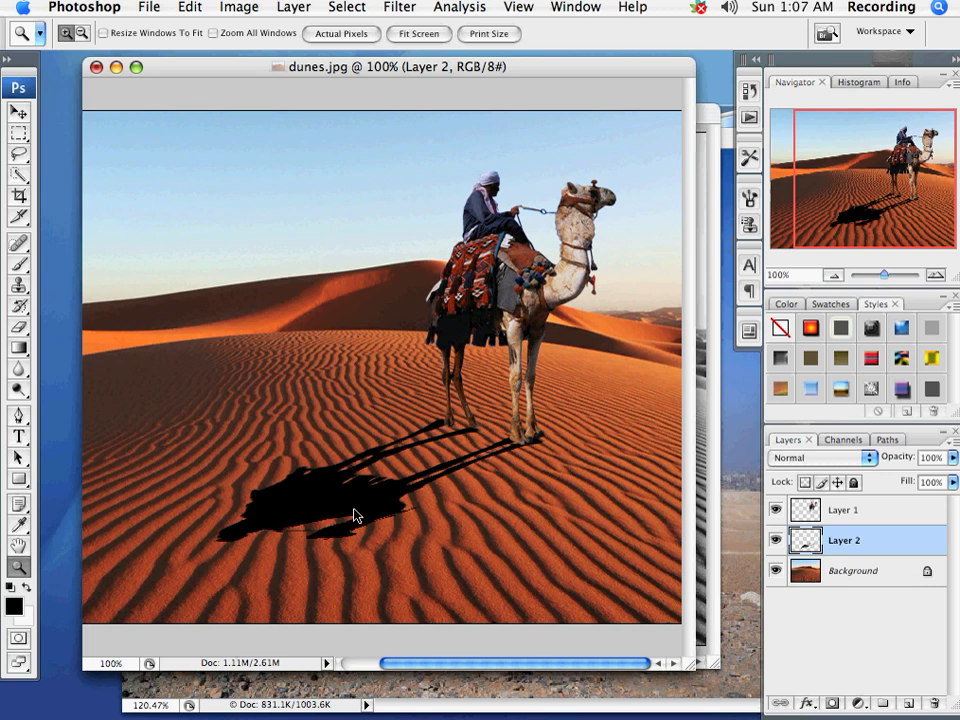
{"action": "left_click", "coordinate": [350, 472]}
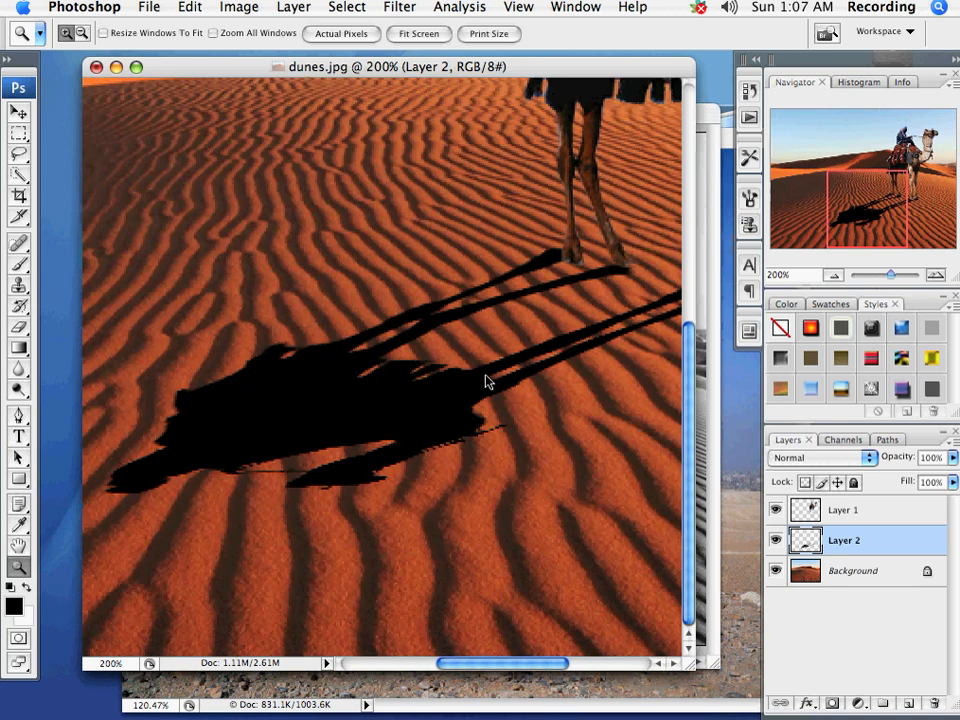
{"action": "left_click_drag", "start_coordinate": [692, 666], "coordinate": [755, 691]}
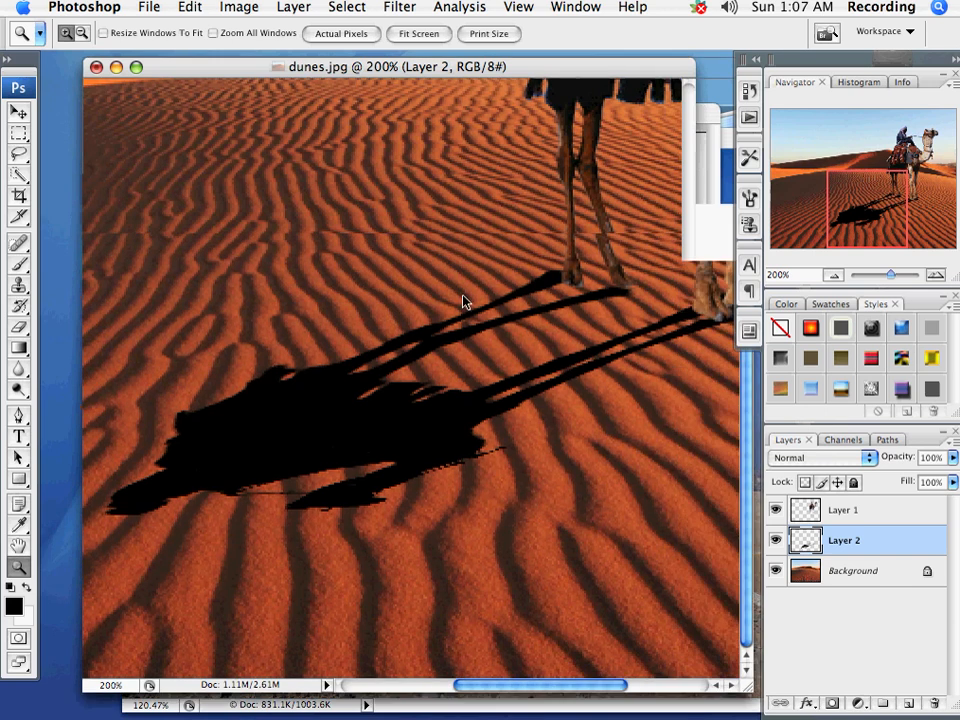
Step: Try the Displace filter on the shadow with horizontal and vertical scale 10 and bump.psd as the map, and undo it
{"action": "left_click", "coordinate": [392, 7]}
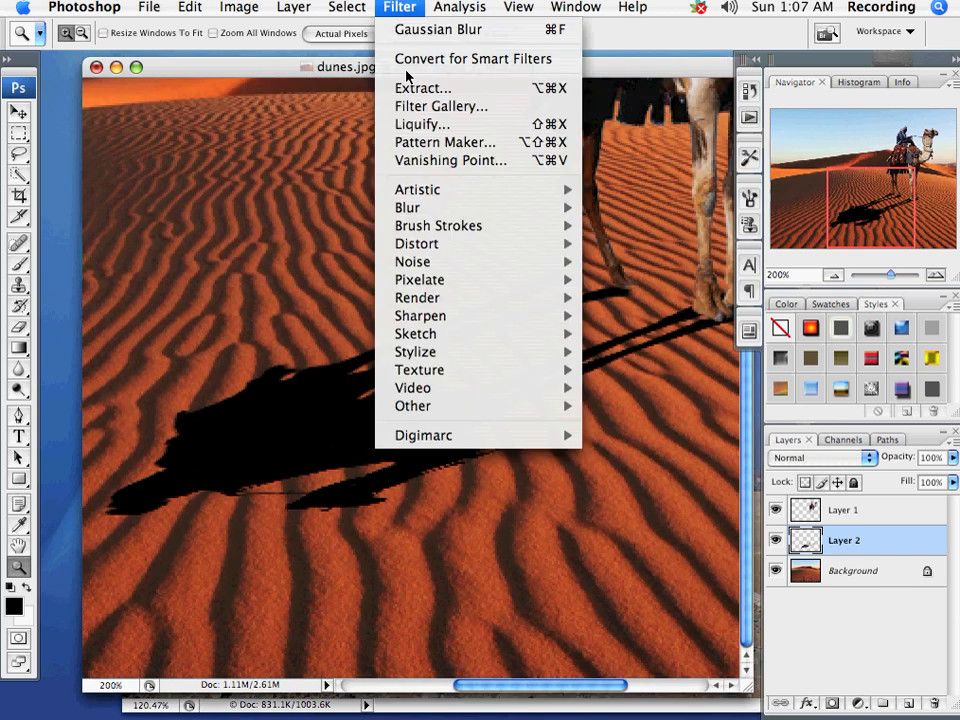
{"action": "mouse_move", "coordinate": [441, 244]}
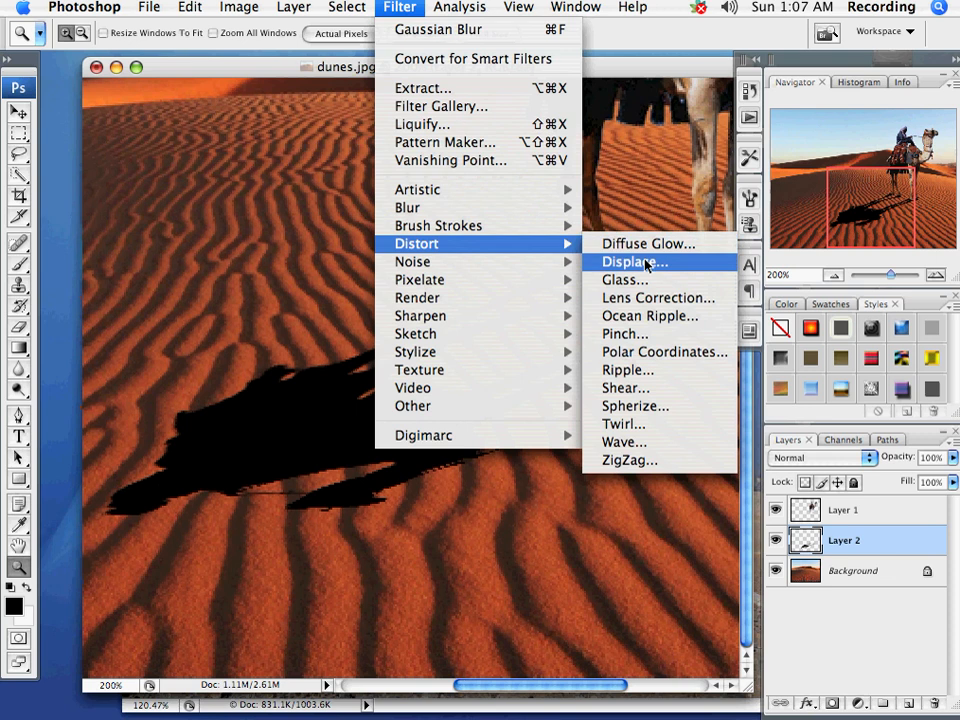
{"action": "left_click", "coordinate": [647, 264]}
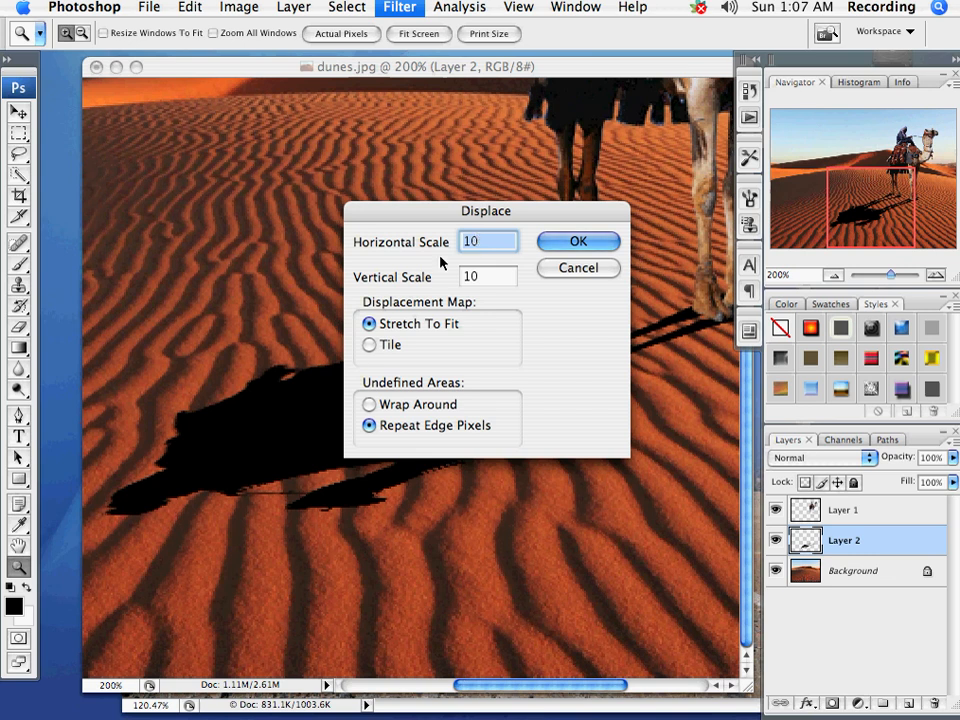
{"action": "left_click_drag", "start_coordinate": [391, 209], "coordinate": [337, 178]}
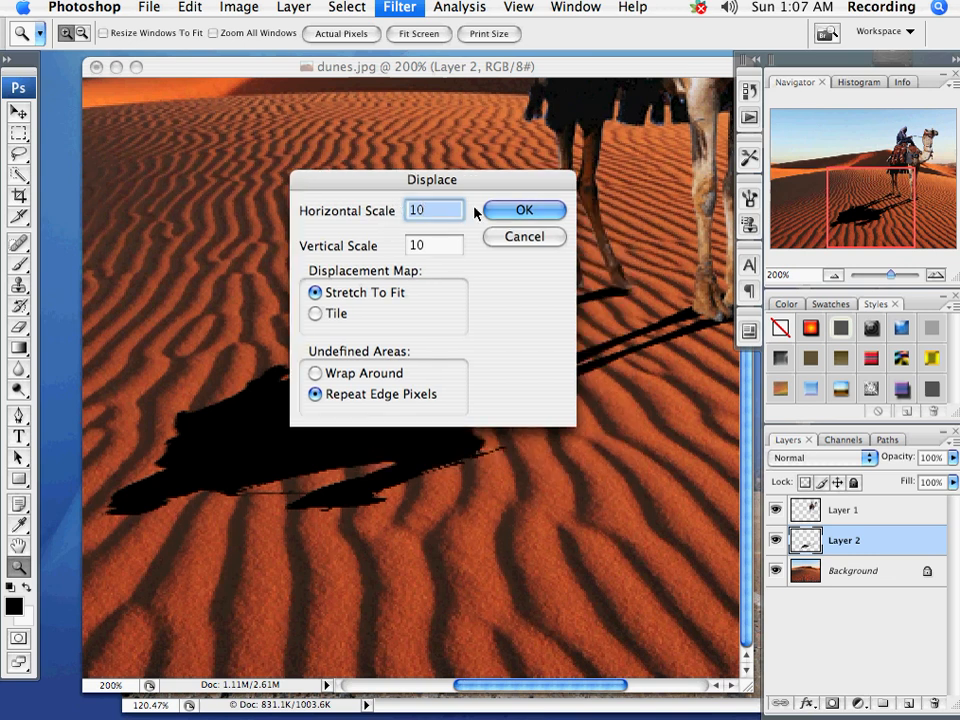
{"action": "left_click", "coordinate": [522, 210]}
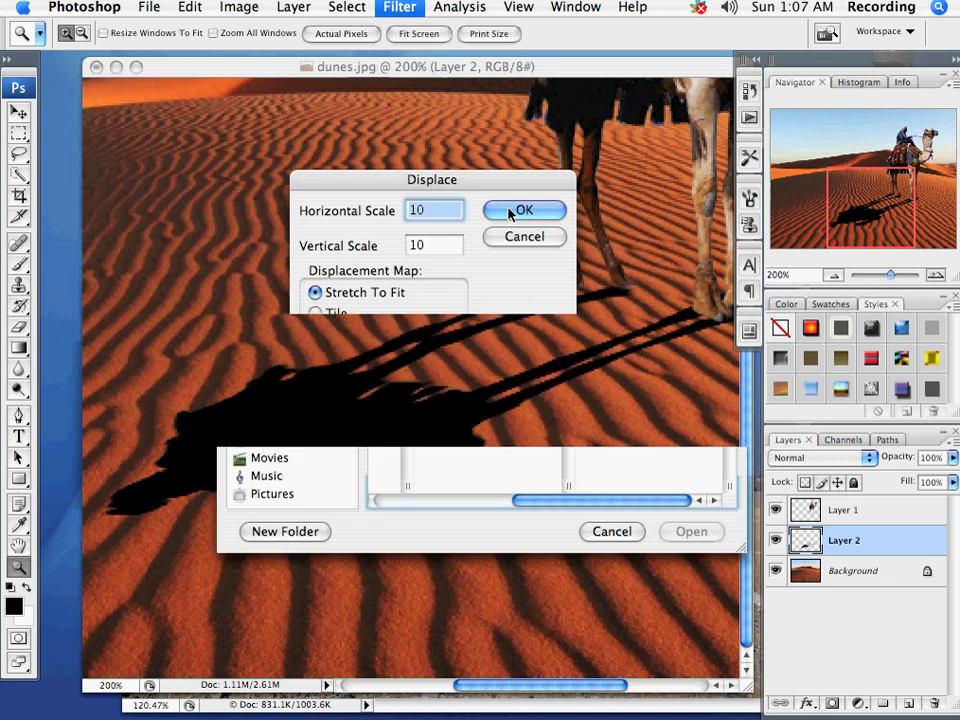
{"action": "left_click", "coordinate": [275, 388]}
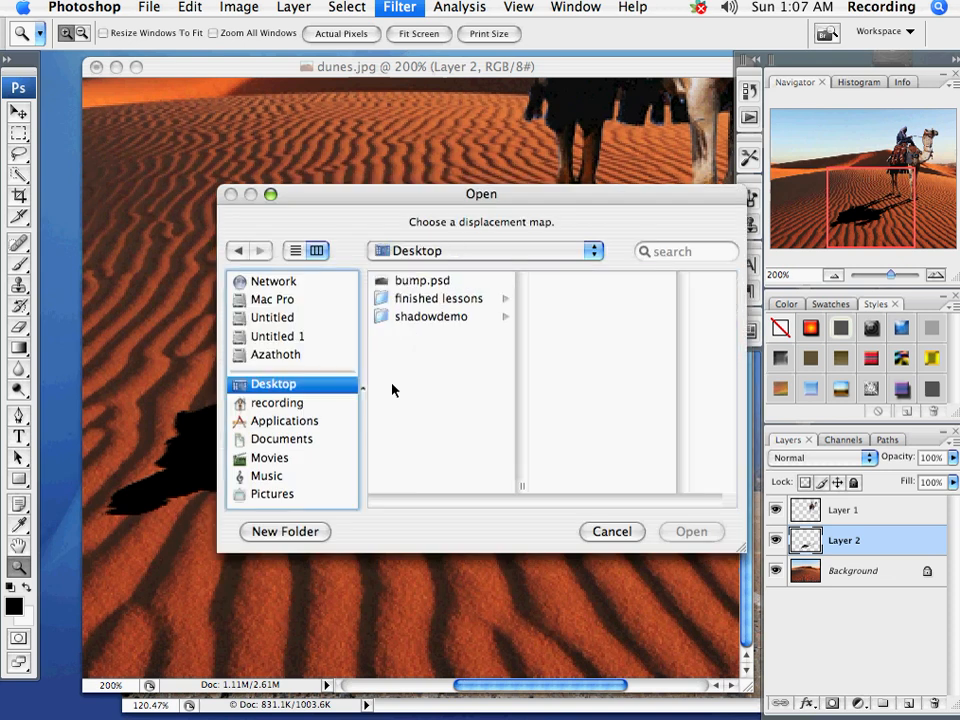
{"action": "left_click", "coordinate": [422, 281]}
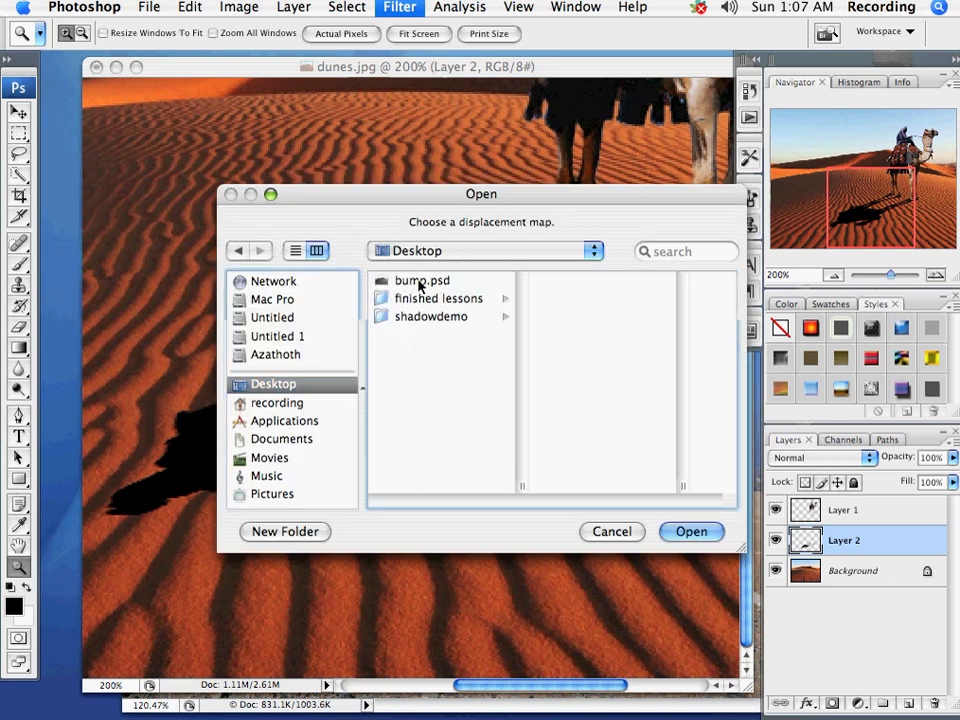
{"action": "left_click", "coordinate": [691, 533]}
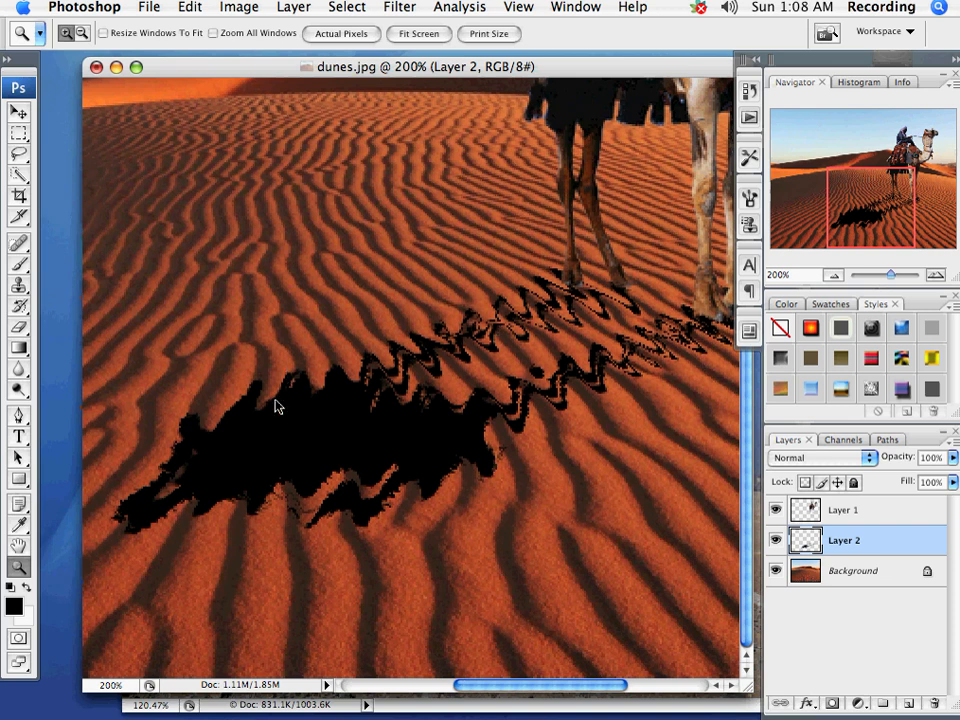
{"action": "key", "text": "super+z"}
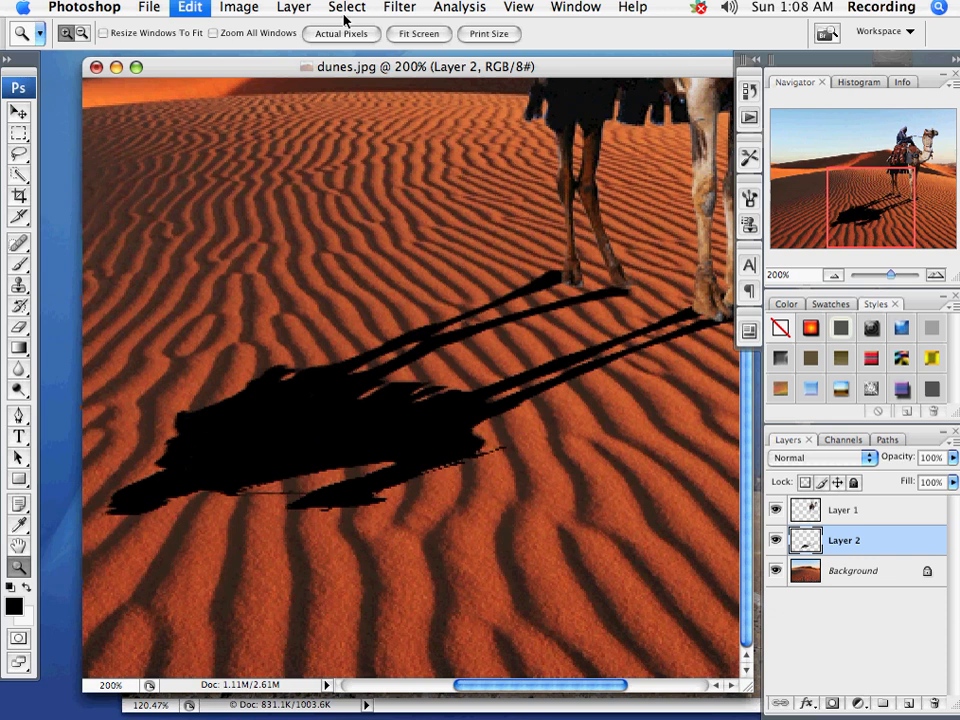
Step: Apply the Displace filter to the shadow with horizontal and vertical scale 5, using bump.psd from the Desktop as the displacement map
{"action": "left_click", "coordinate": [399, 7]}
{"action": "mouse_move", "coordinate": [422, 243]}
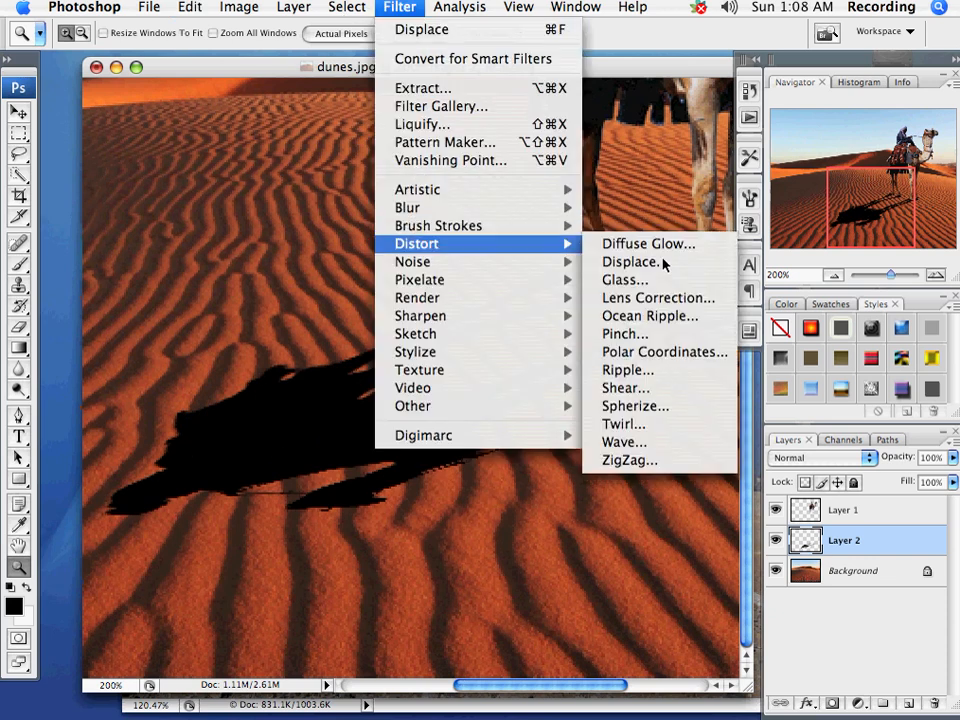
{"action": "left_click", "coordinate": [656, 264]}
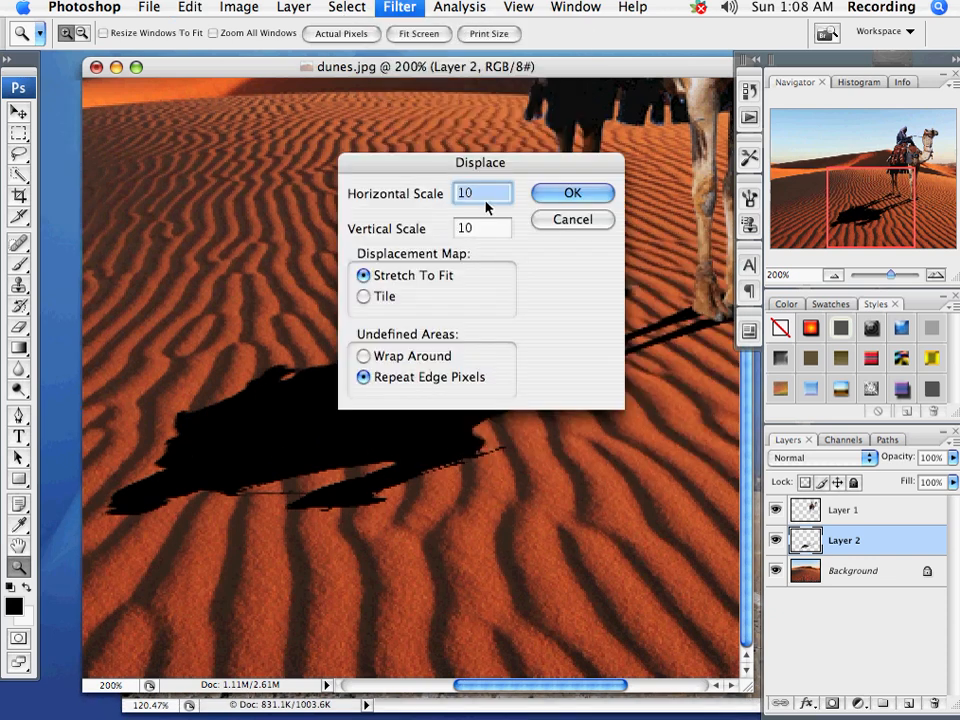
{"action": "type", "text": "5"}
{"action": "key", "text": "Tab"}
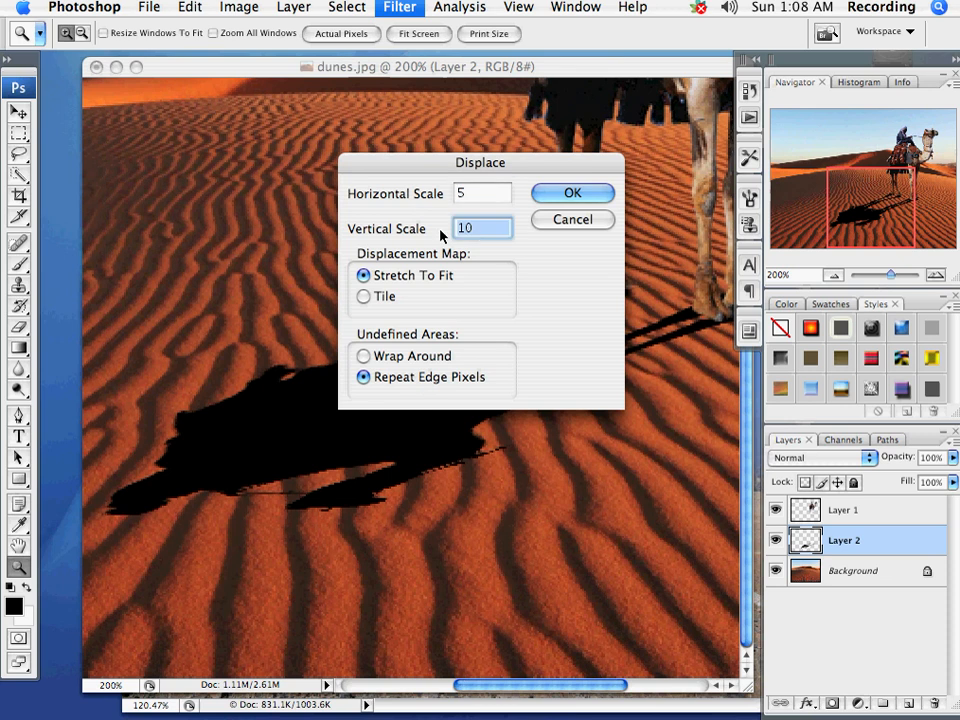
{"action": "type", "text": "5"}
{"action": "left_click", "coordinate": [556, 199]}
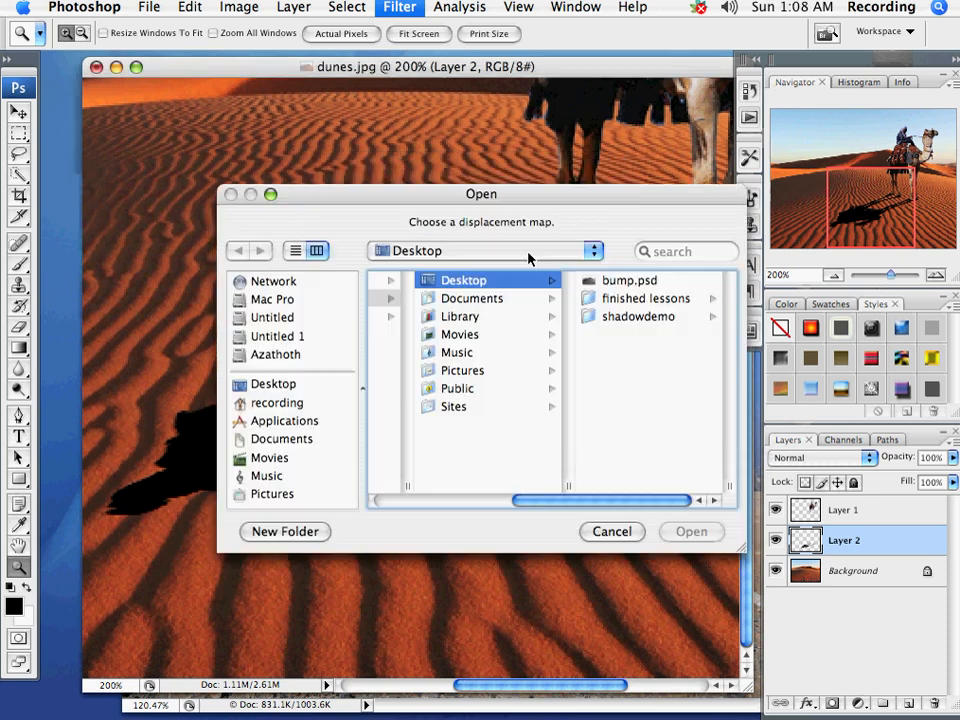
{"action": "left_click", "coordinate": [624, 248]}
{"action": "left_click", "coordinate": [691, 531]}
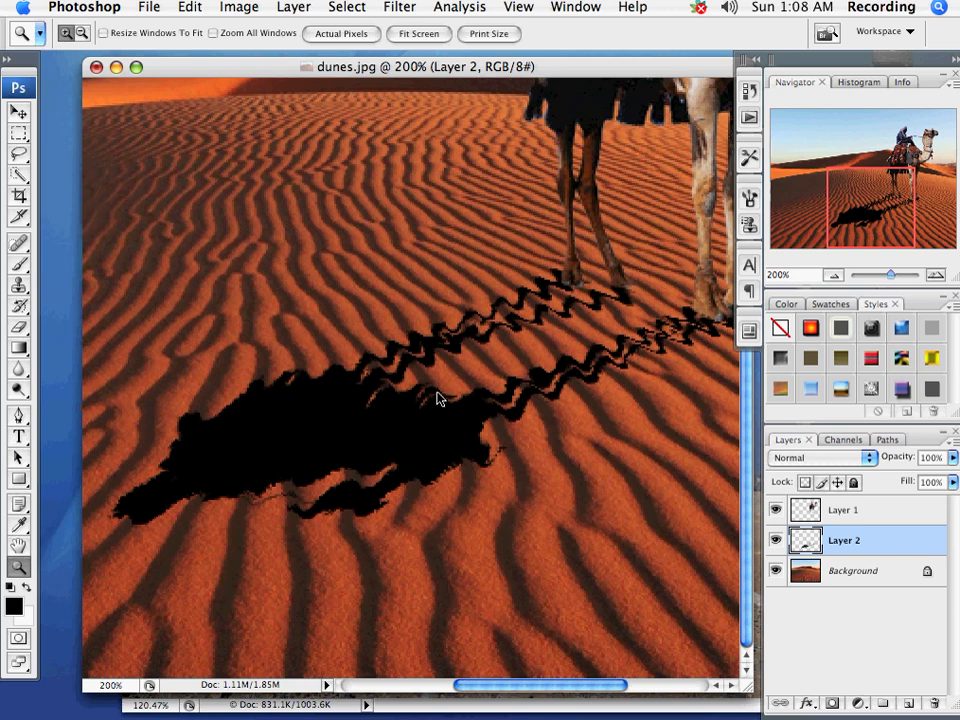
Step: Soften the displaced shadow with a Gaussian Blur of about 0.9 pixels radius
{"action": "left_click", "coordinate": [399, 7]}
{"action": "left_click", "coordinate": [399, 7]}
{"action": "mouse_move", "coordinate": [405, 208]}
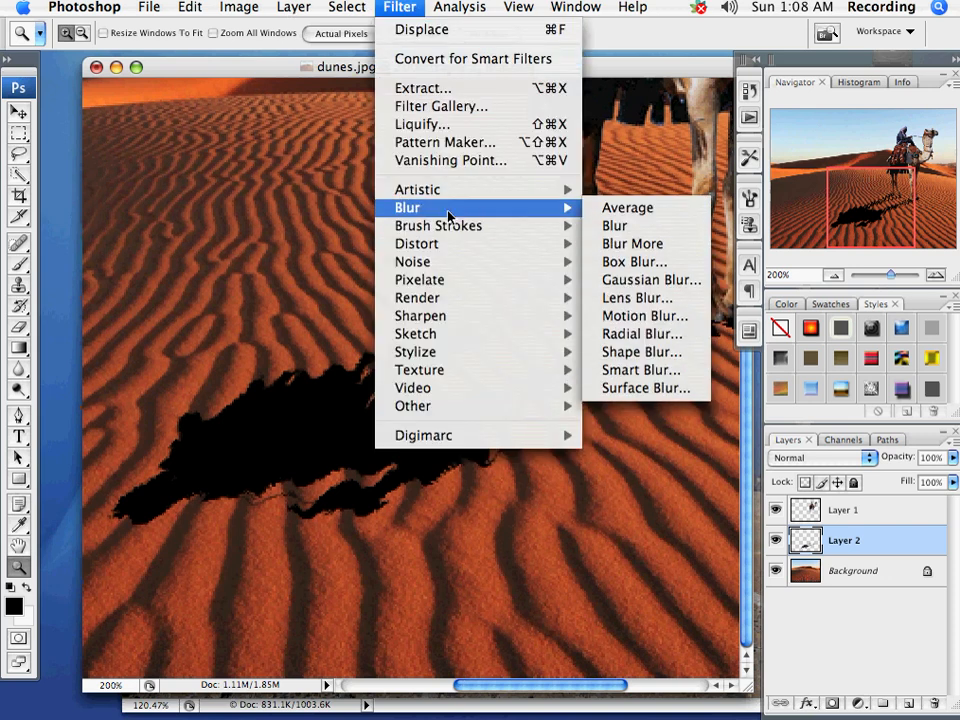
{"action": "left_click", "coordinate": [632, 279]}
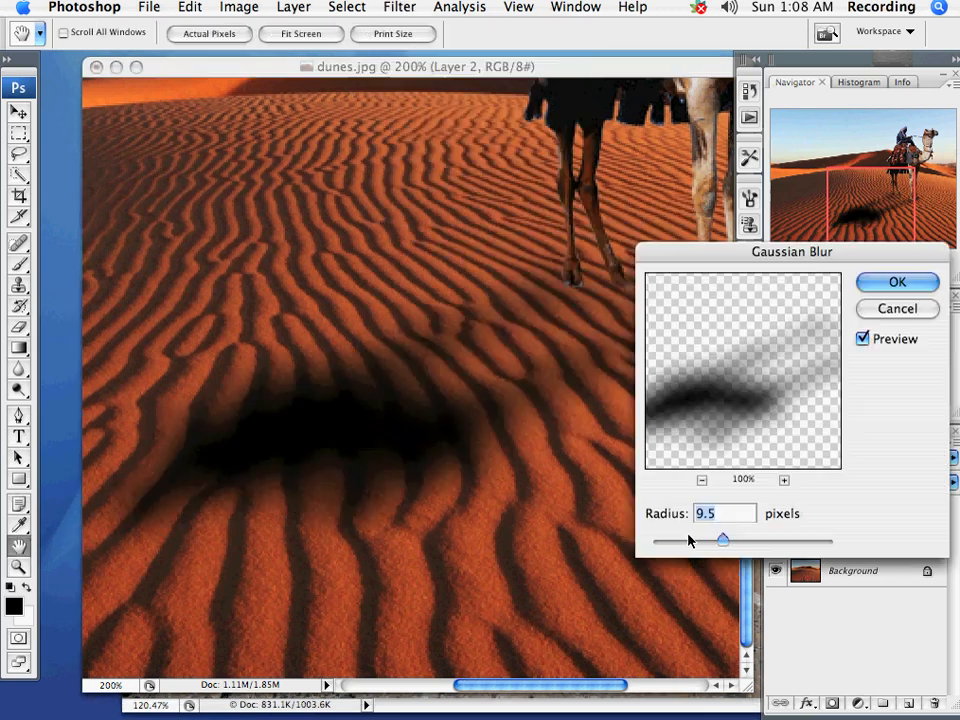
{"action": "left_click_drag", "start_coordinate": [688, 540], "coordinate": [660, 545]}
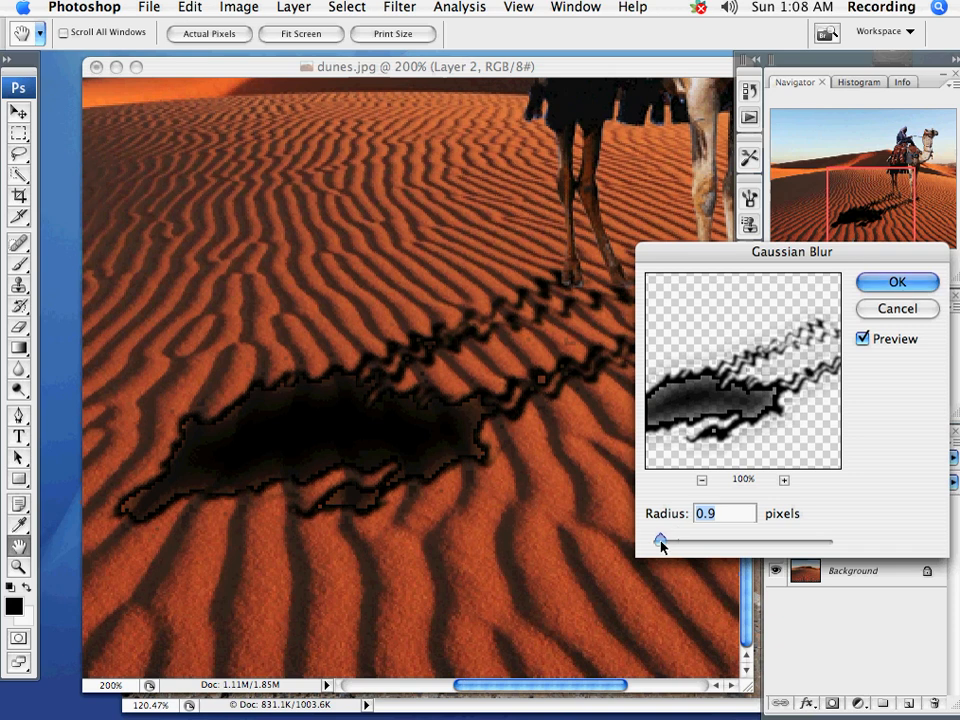
{"action": "left_click_drag", "start_coordinate": [660, 543], "coordinate": [662, 544]}
{"action": "left_click", "coordinate": [876, 284]}
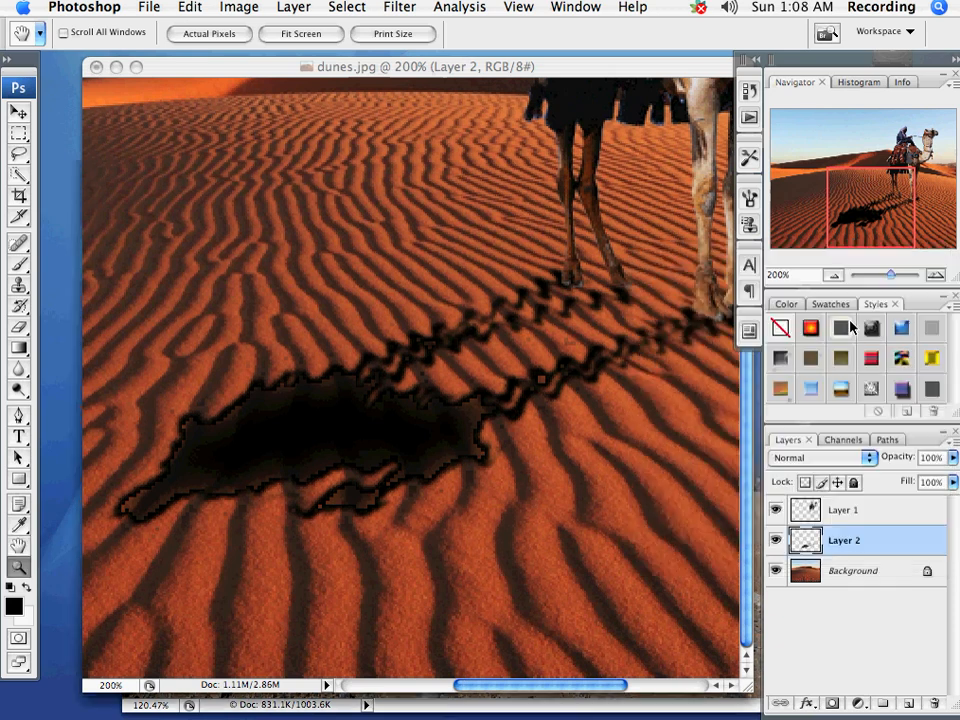
Step: Lower the shadow layer's opacity to 58% and view the whole composite at 100%
{"action": "left_click", "coordinate": [953, 457]}
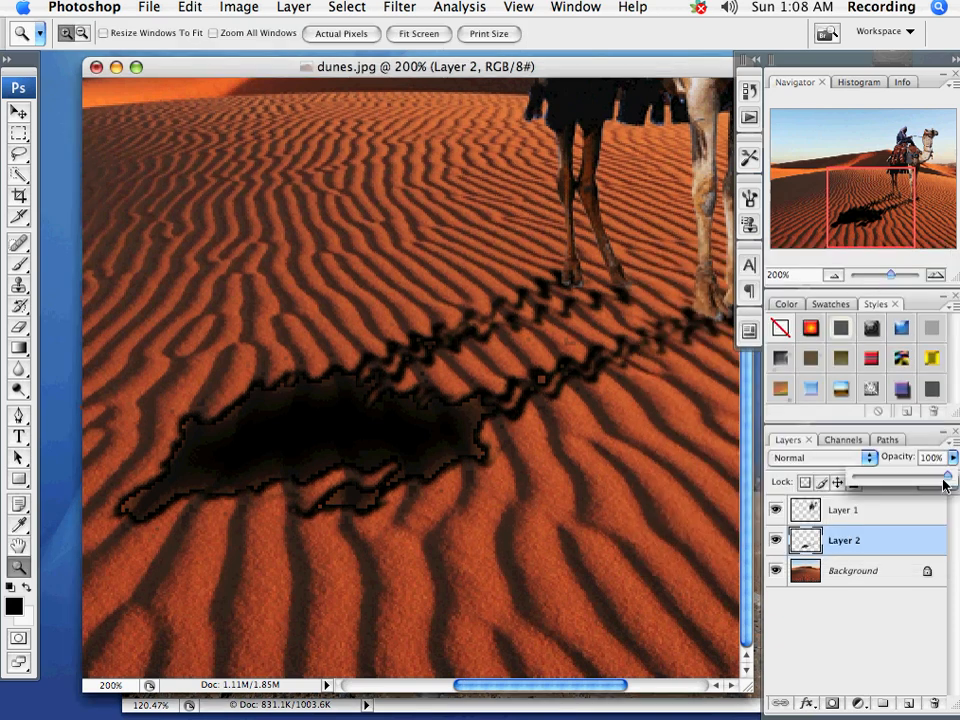
{"action": "left_click_drag", "start_coordinate": [945, 482], "coordinate": [909, 483]}
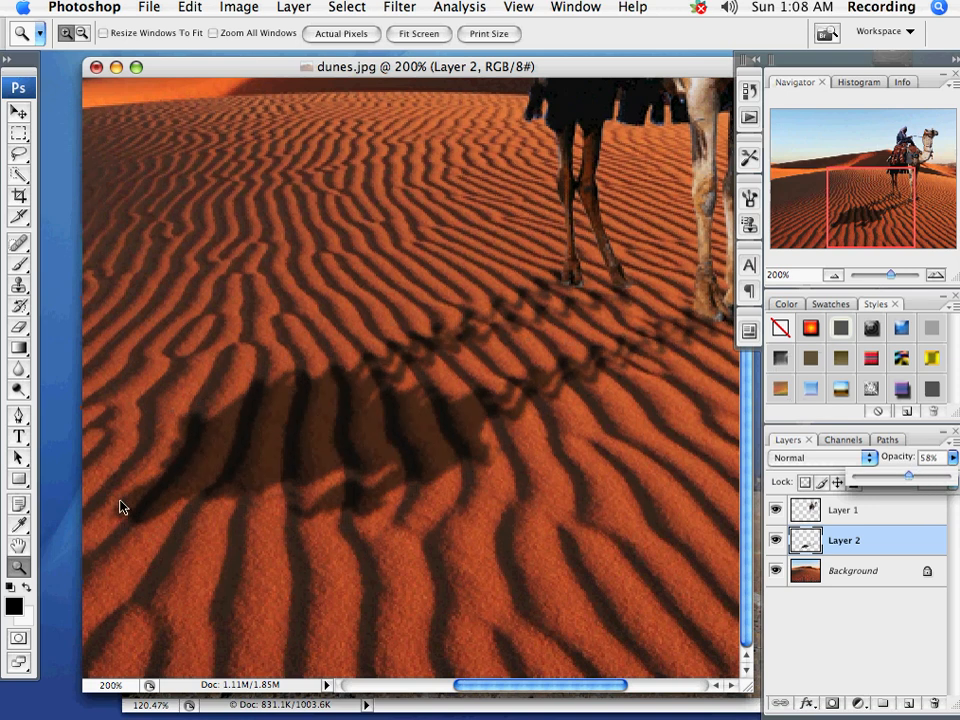
{"action": "left_click", "coordinate": [465, 372], "text": "alt"}
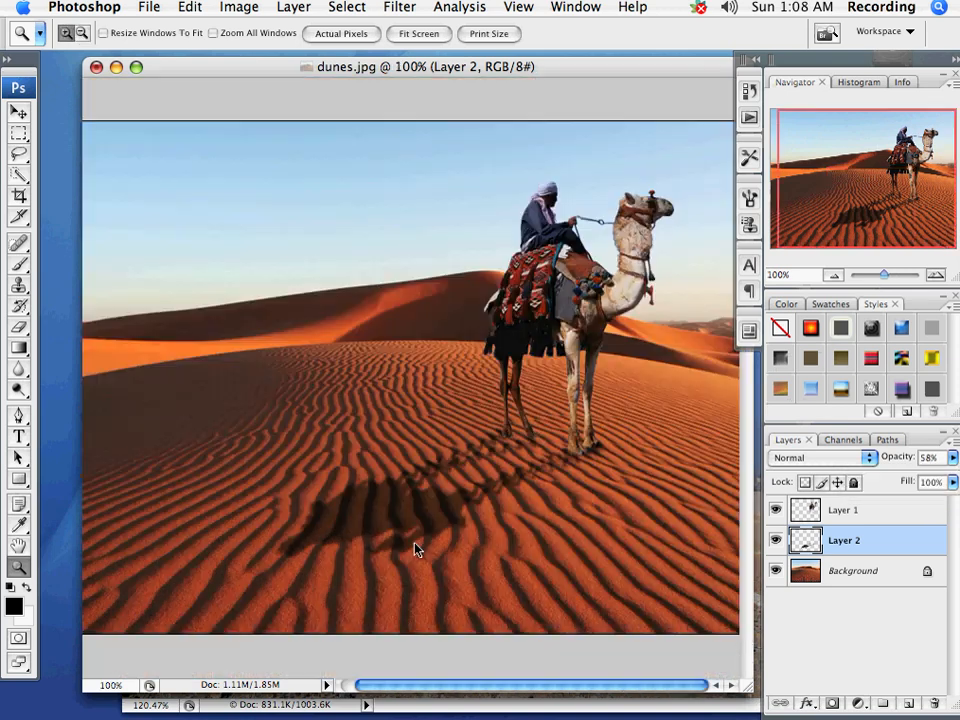